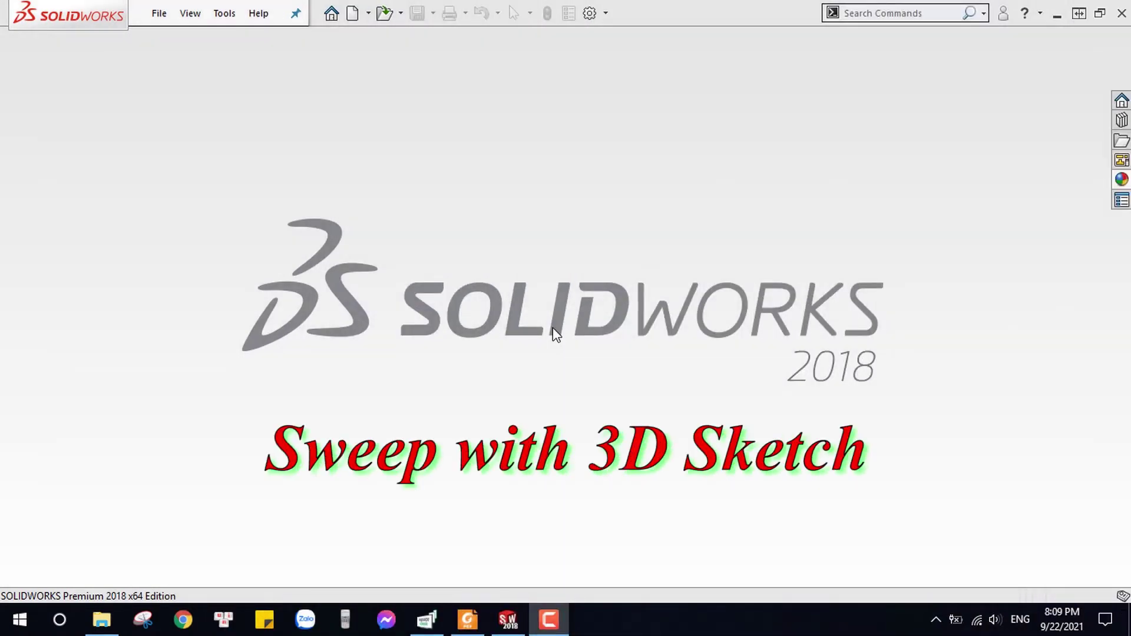
# Create a new part document from the Part template.
pyautogui.click(352, 14)
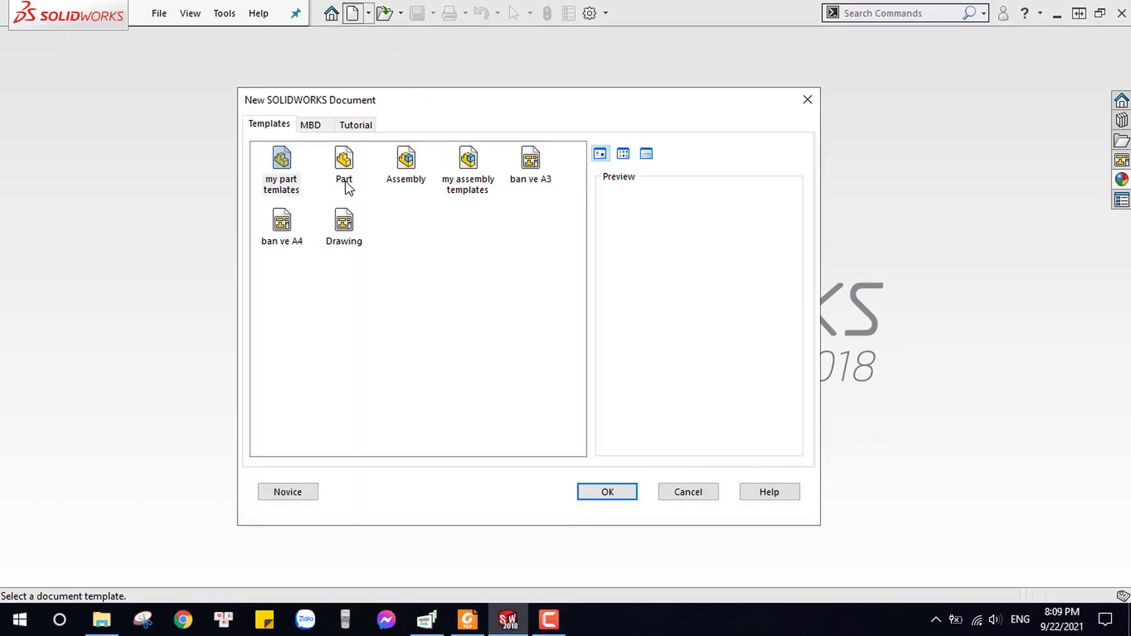
pyautogui.click(345, 164)
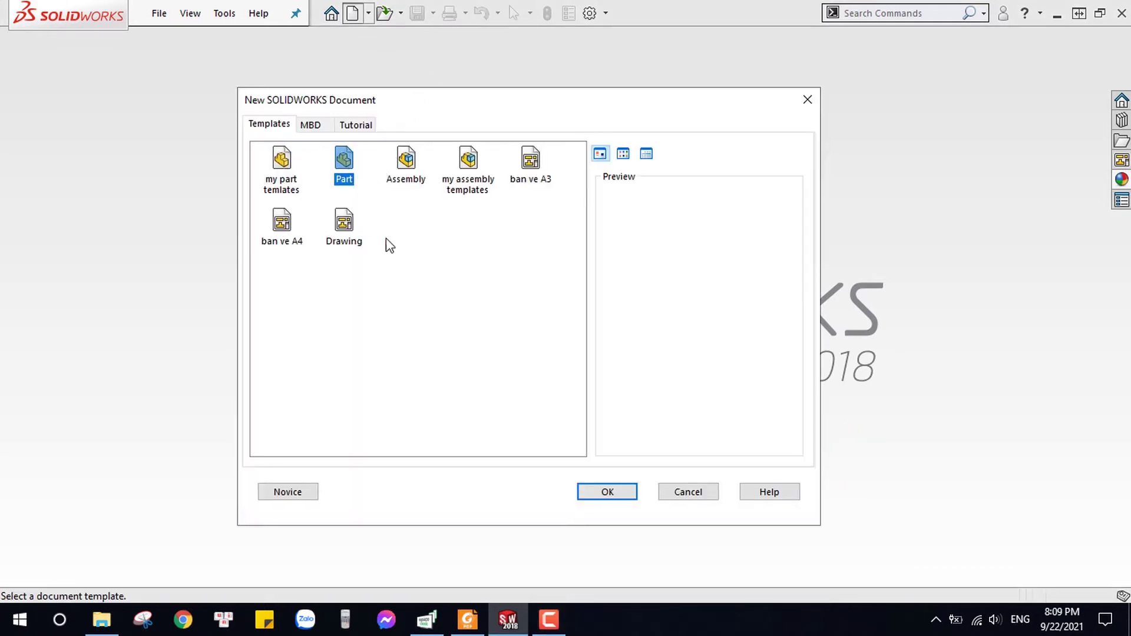
pyautogui.click(613, 495)
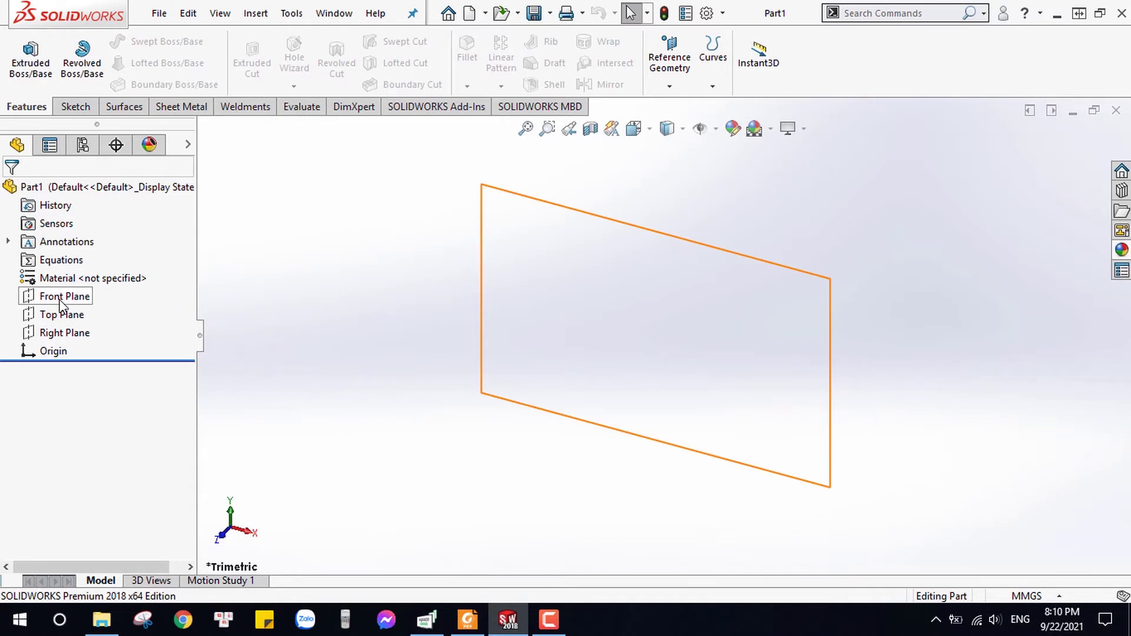
# Start 3DSketch1 referencing the Front Plane, with the Line tool active.
pyautogui.click(76, 107)
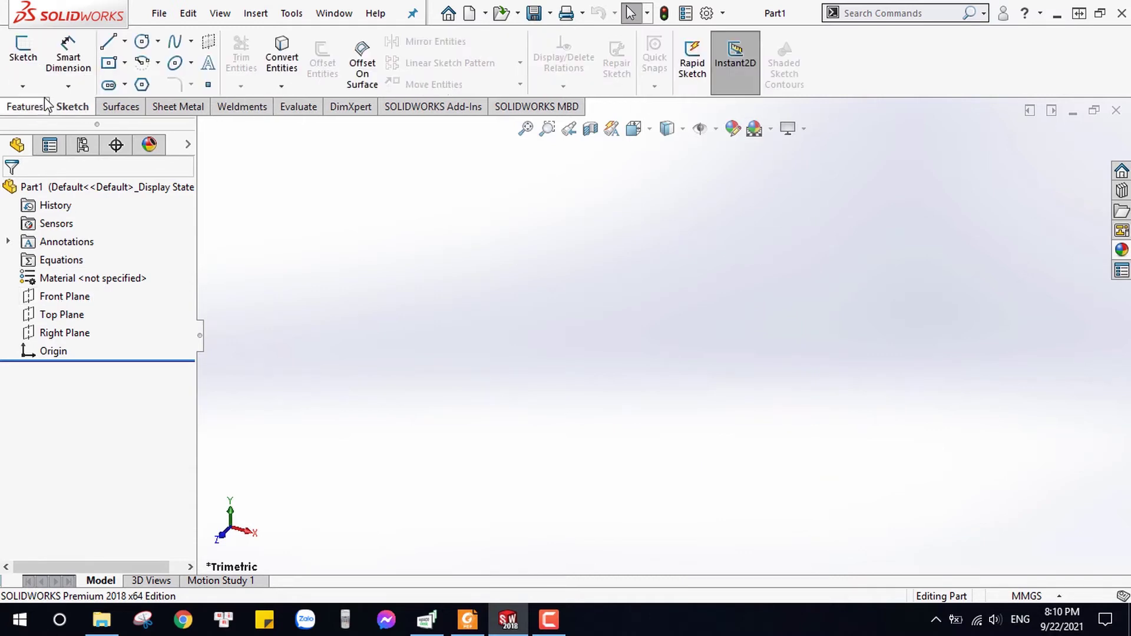
pyautogui.click(22, 86)
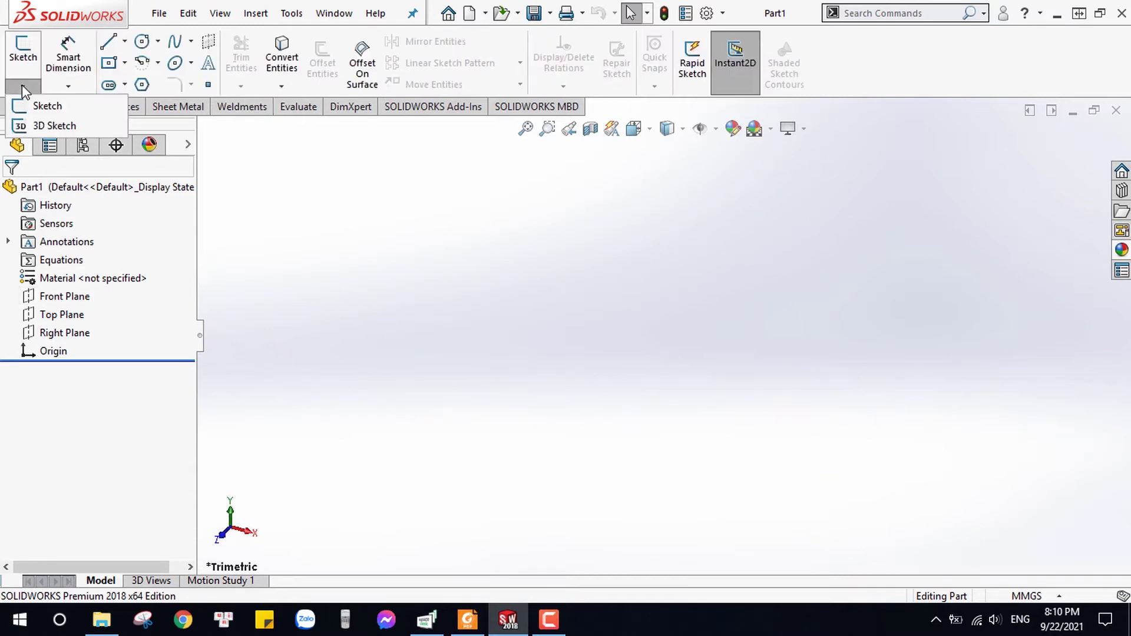
pyautogui.click(45, 125)
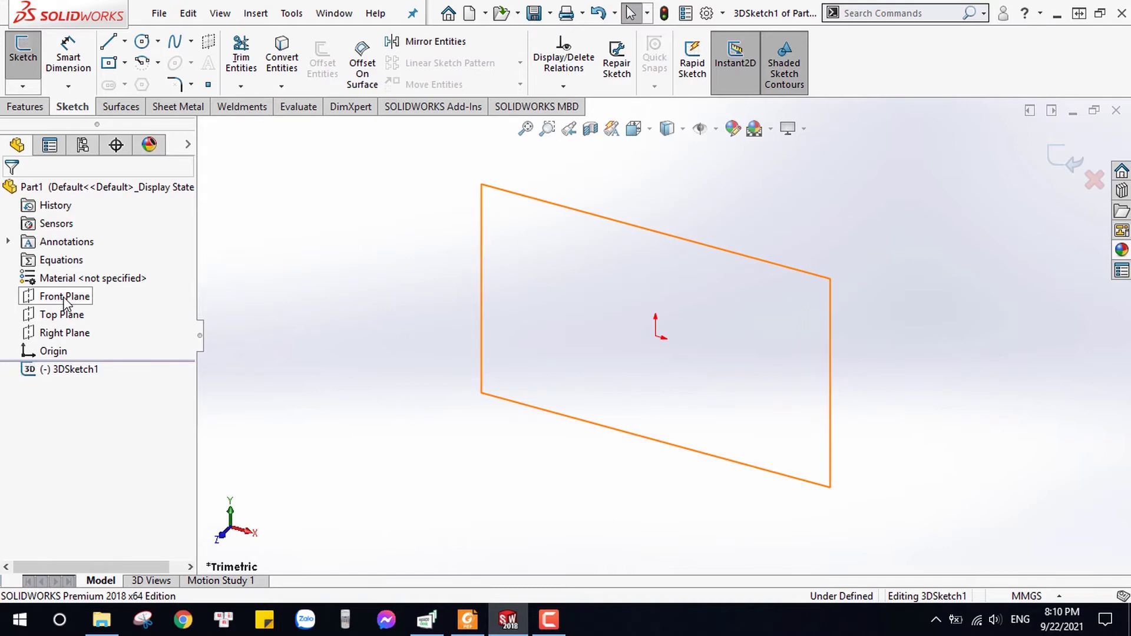
pyautogui.click(66, 300)
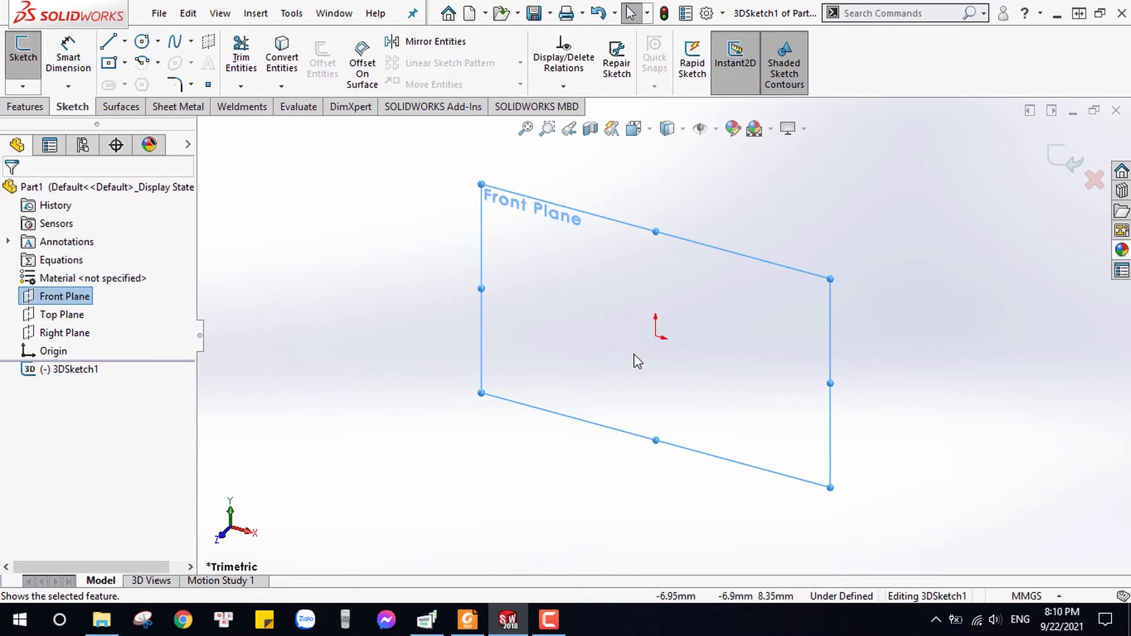
pyautogui.click(108, 41)
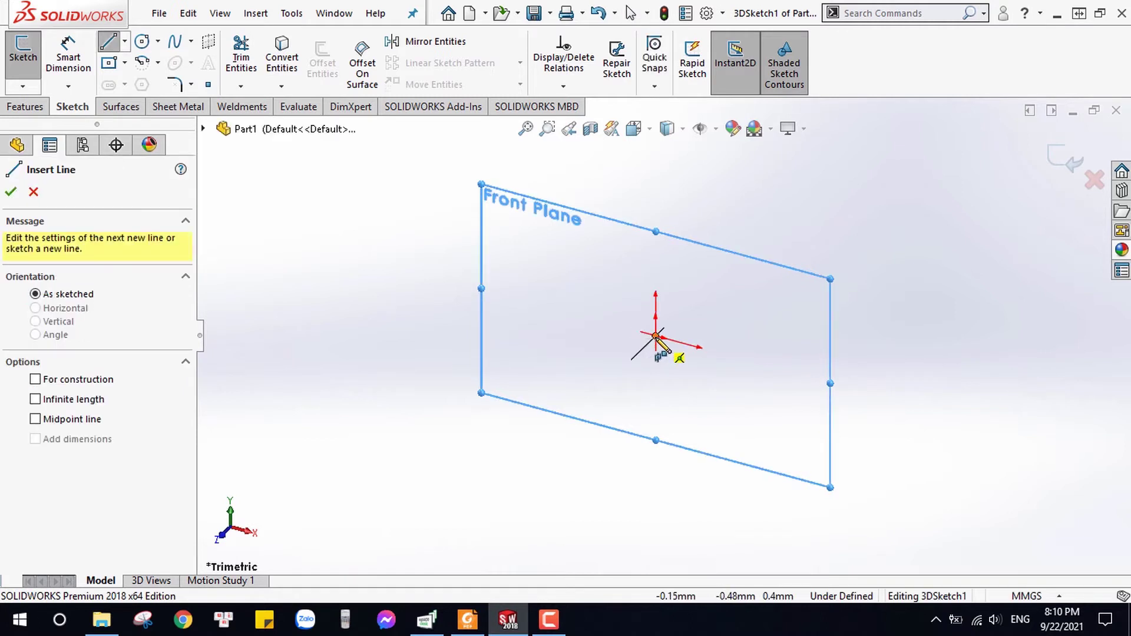
# Draw the first two 50 mm path lines from the origin on the YZ plane.
pyautogui.press('Tab')
pyautogui.press('Tab')
pyautogui.click(656, 337)
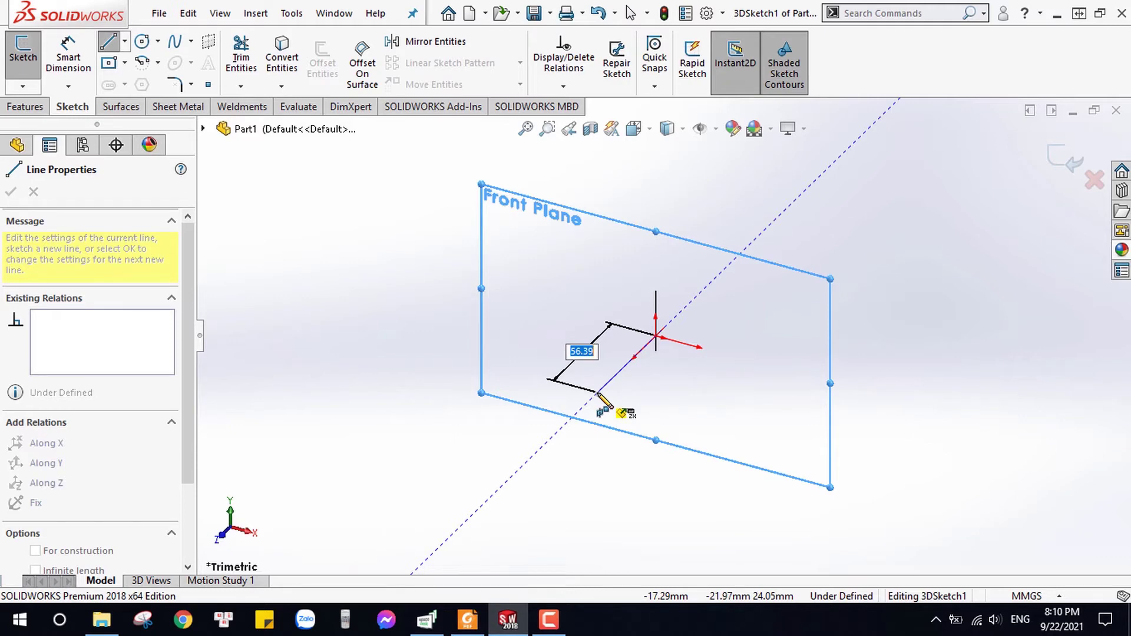
pyautogui.write('50')
pyautogui.press('Return')
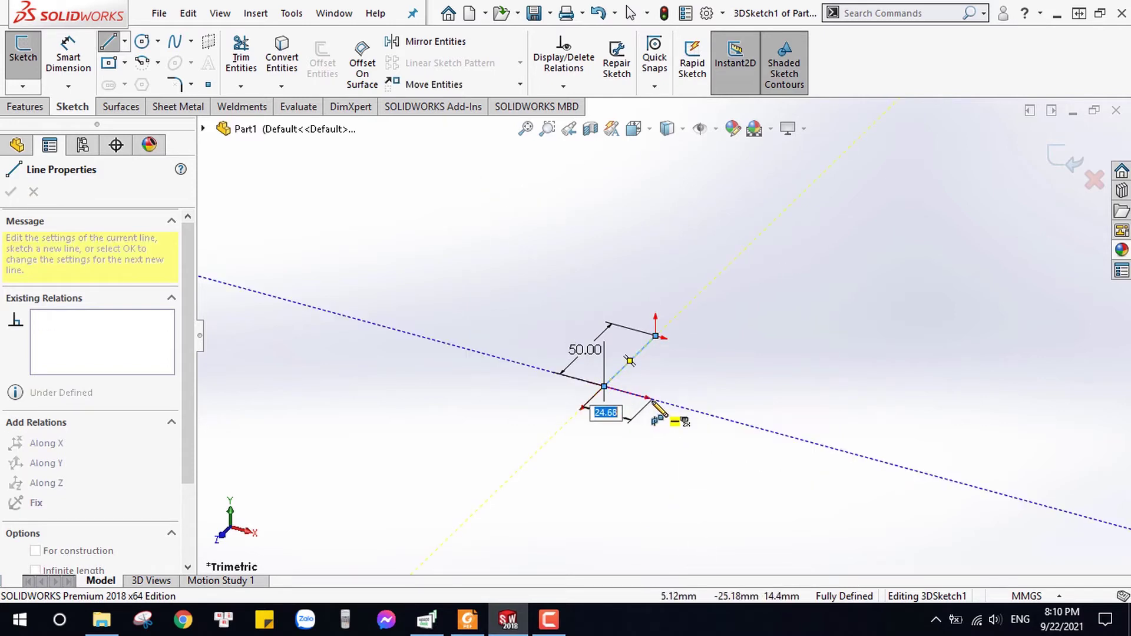
pyautogui.write('25')
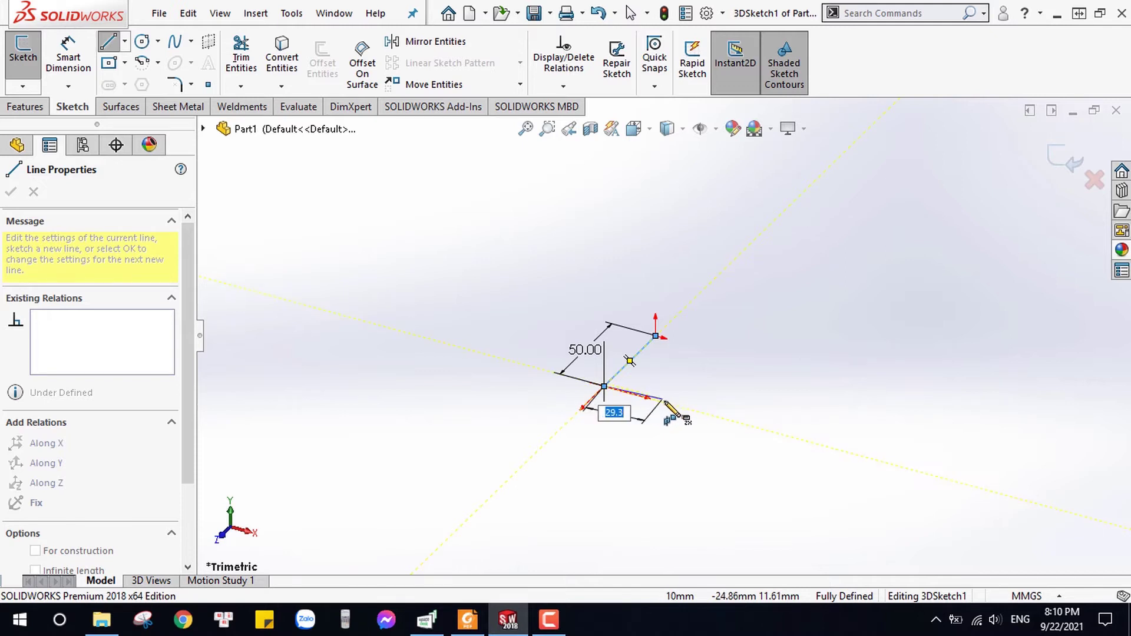
pyautogui.write('50')
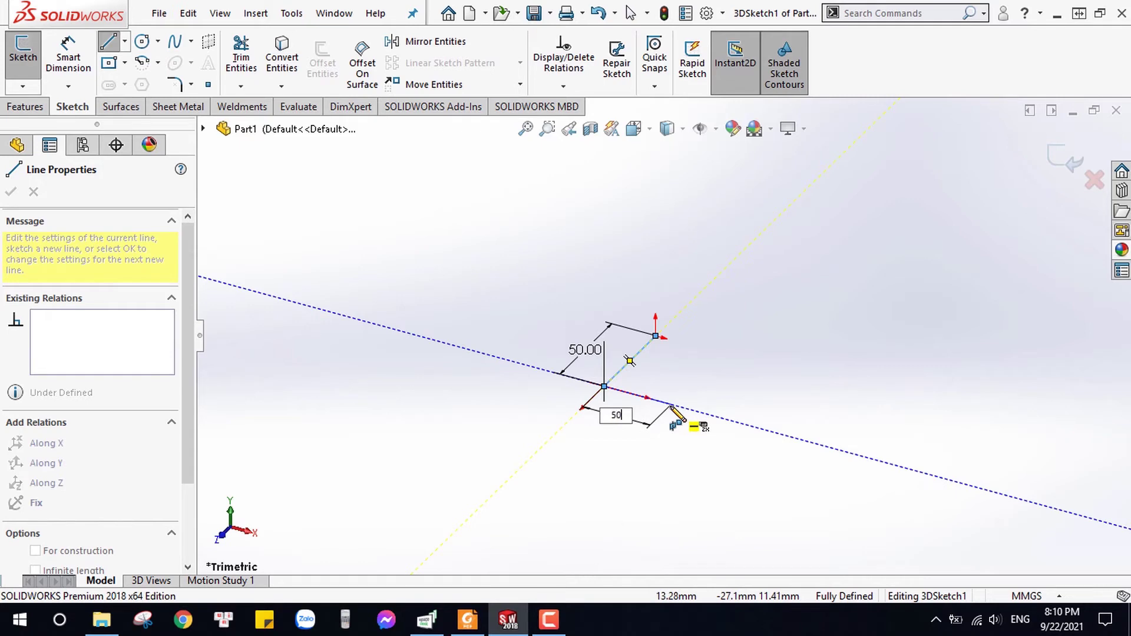
pyautogui.press('Return')
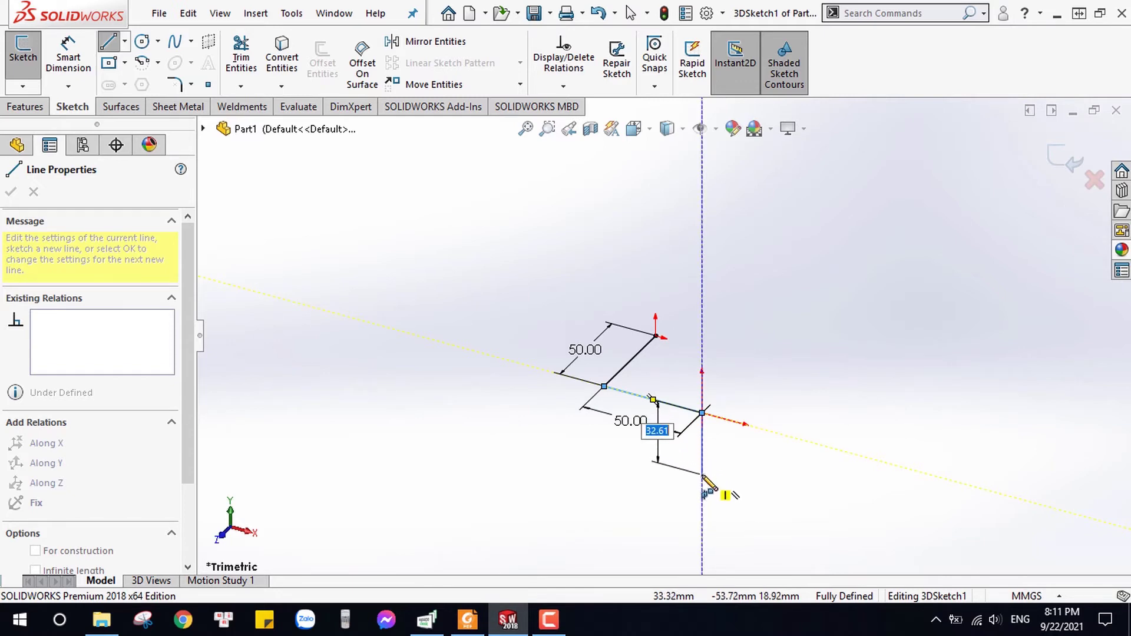
# Continue the path with lines of 50, 30 and 50 mm.
pyautogui.write('50')
pyautogui.press('Return')
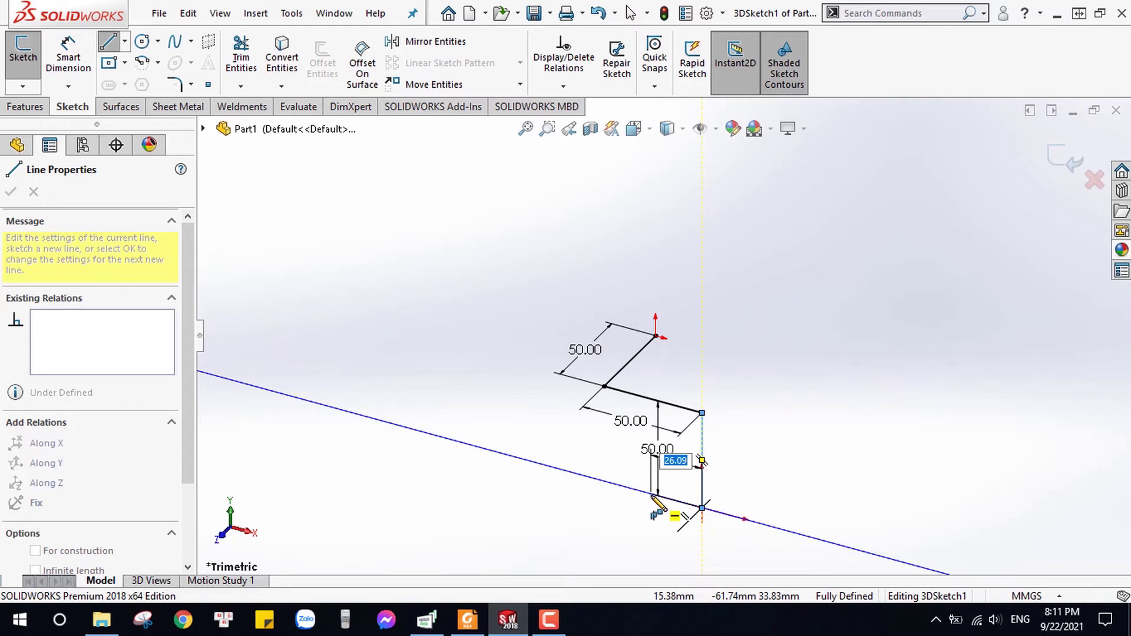
pyautogui.write('30')
pyautogui.press('Return')
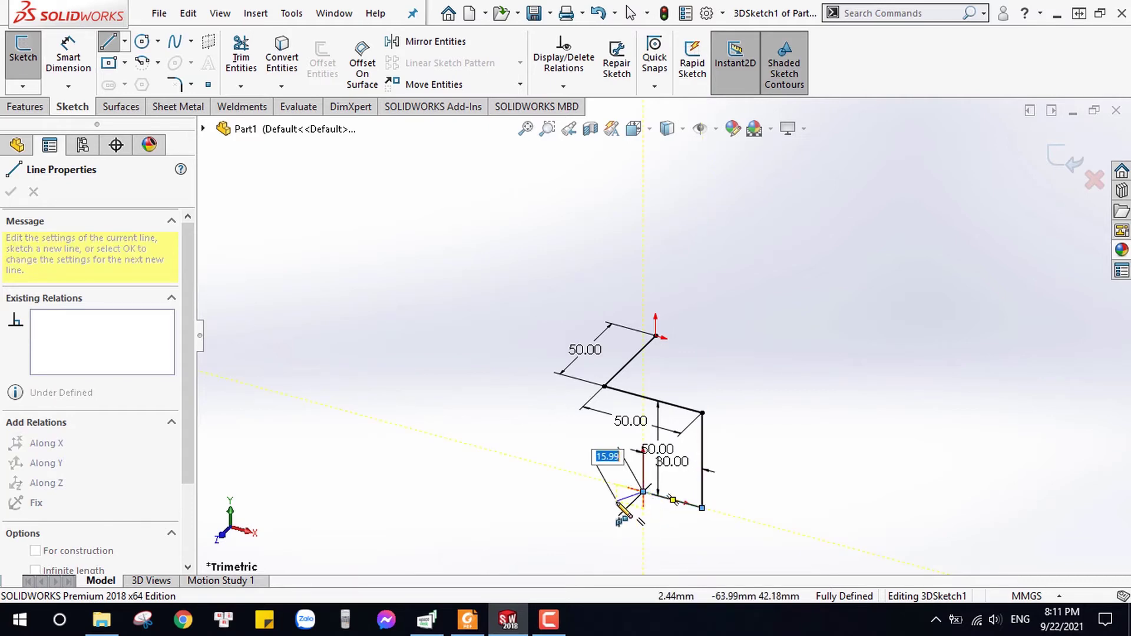
pyautogui.scroll(2, 645, 519)
pyautogui.scroll(-2, 631, 480)
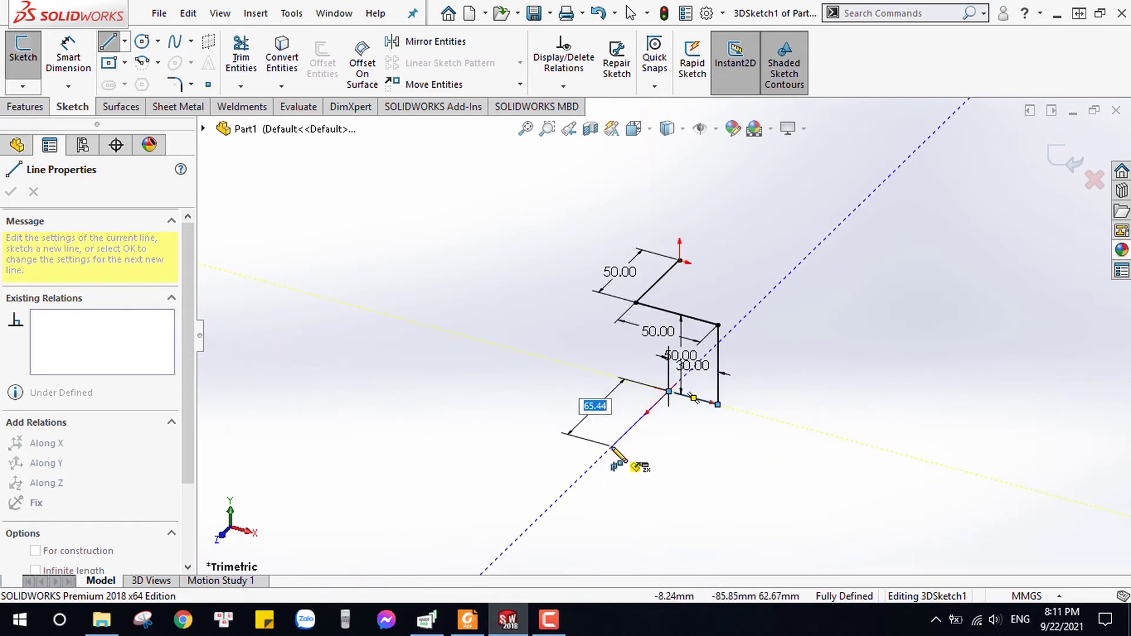
pyautogui.write('50')
pyautogui.press('Return')
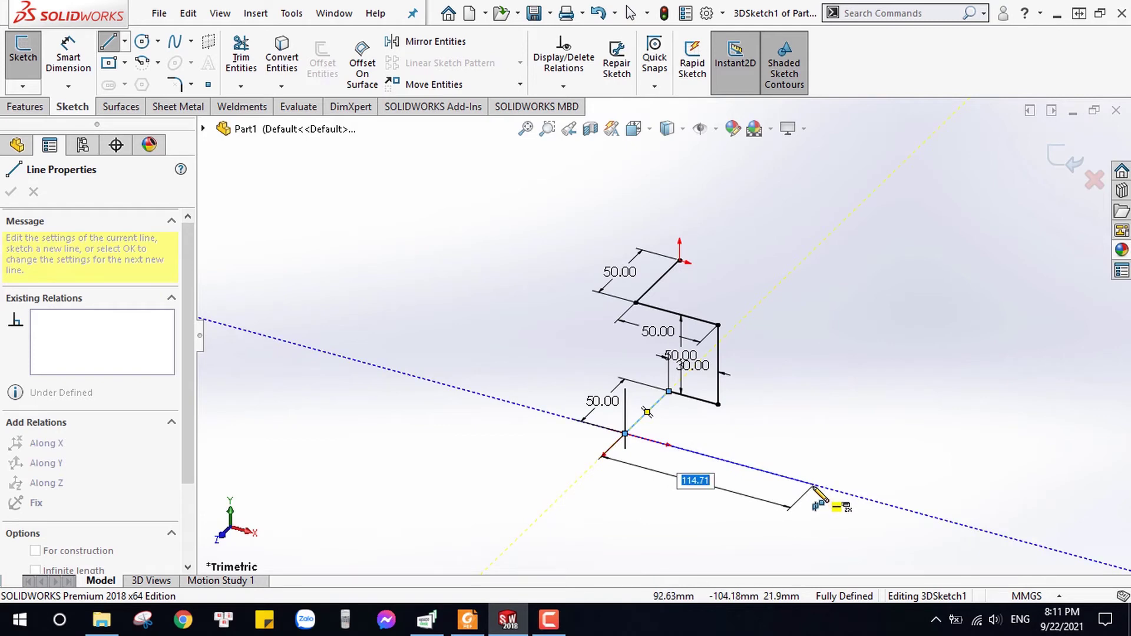
# Extend the path from its right end with lines of 50, 30 and 50 mm.
pyautogui.click(814, 486)
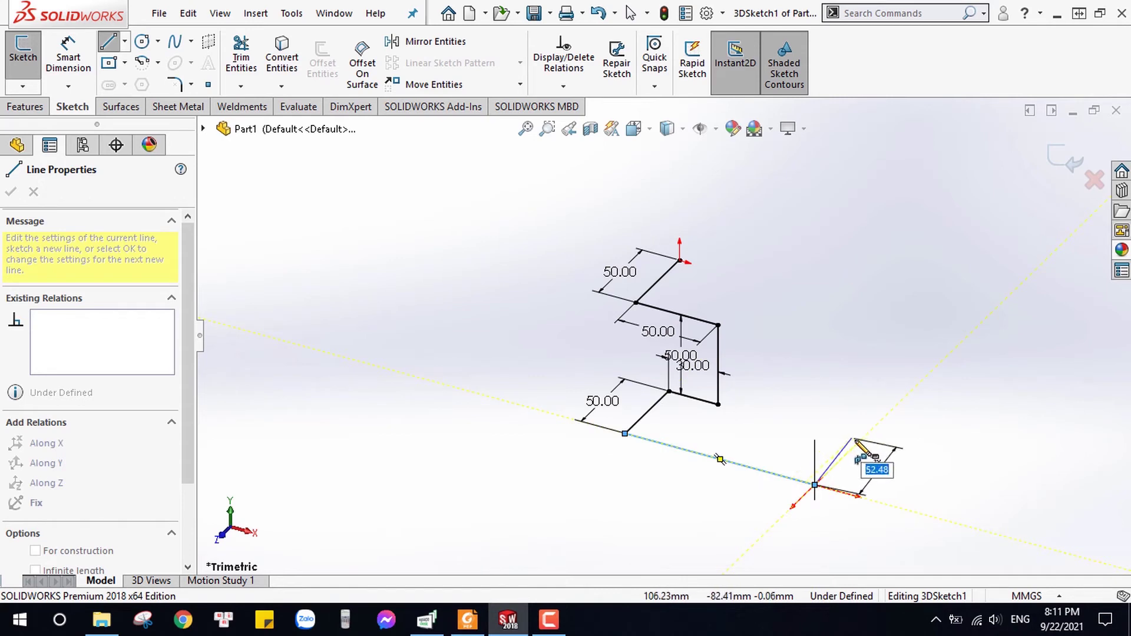
pyautogui.write('50')
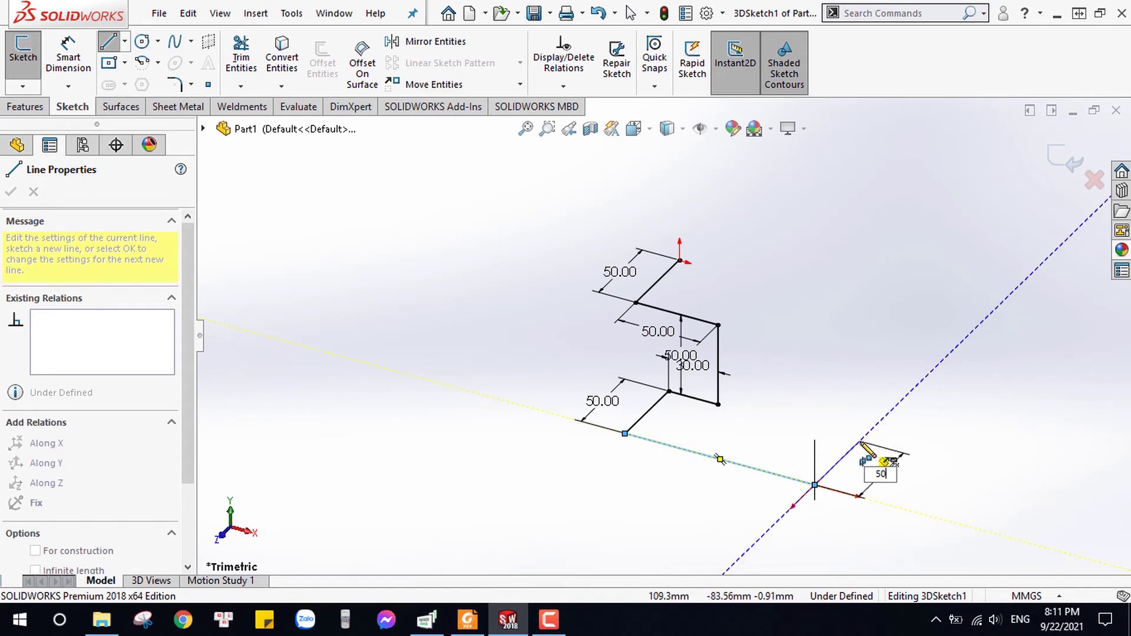
pyautogui.press('Return')
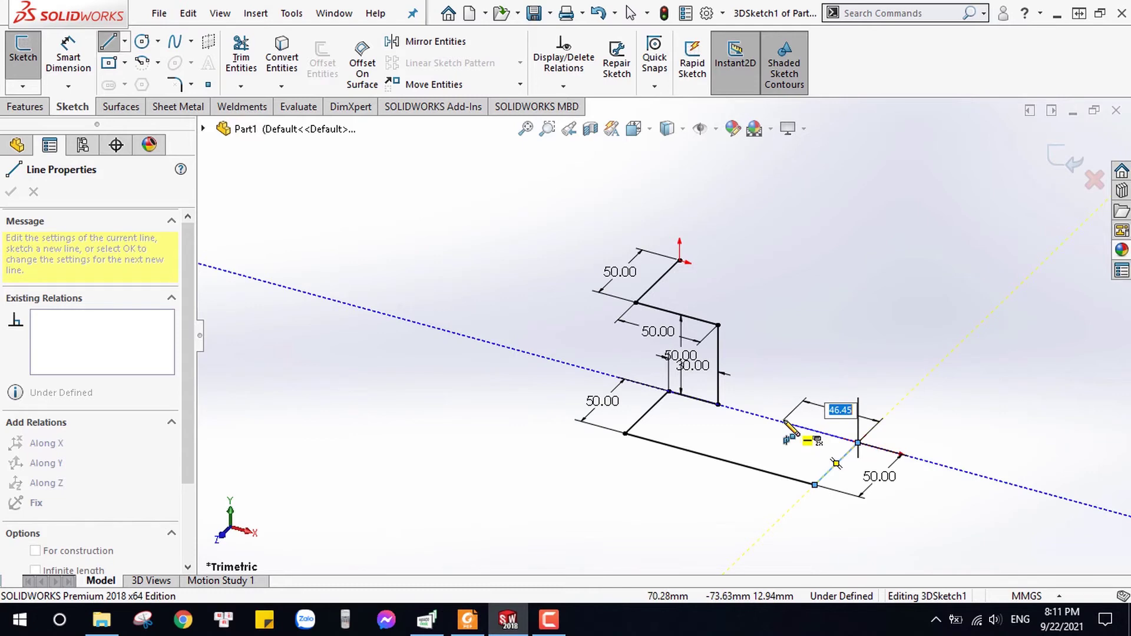
pyautogui.write('30')
pyautogui.press('Return')
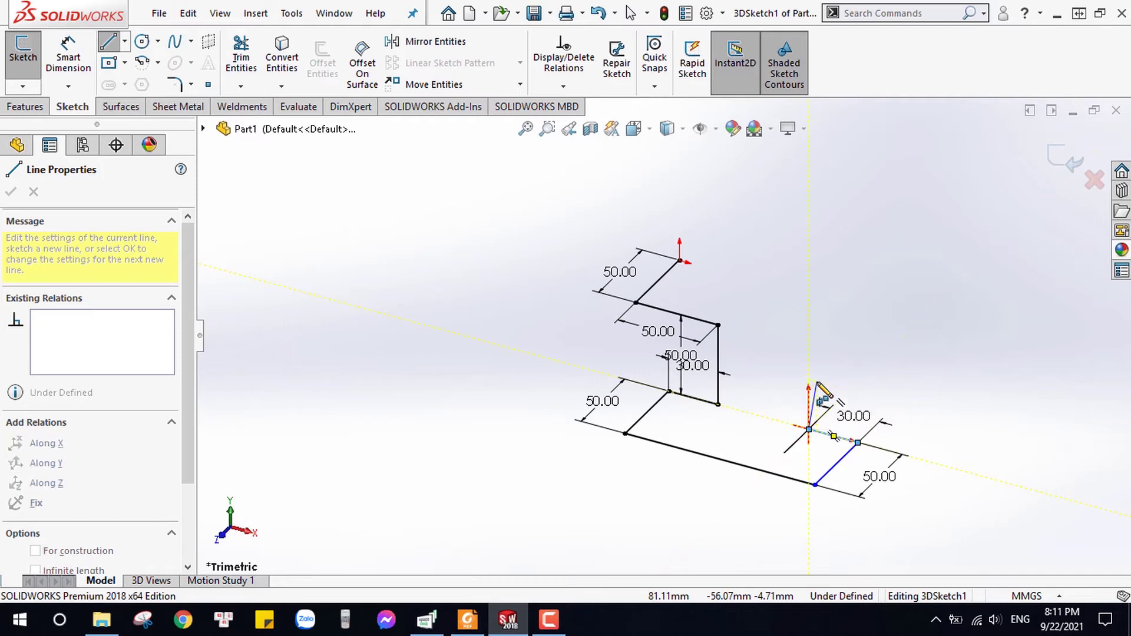
pyautogui.write('50')
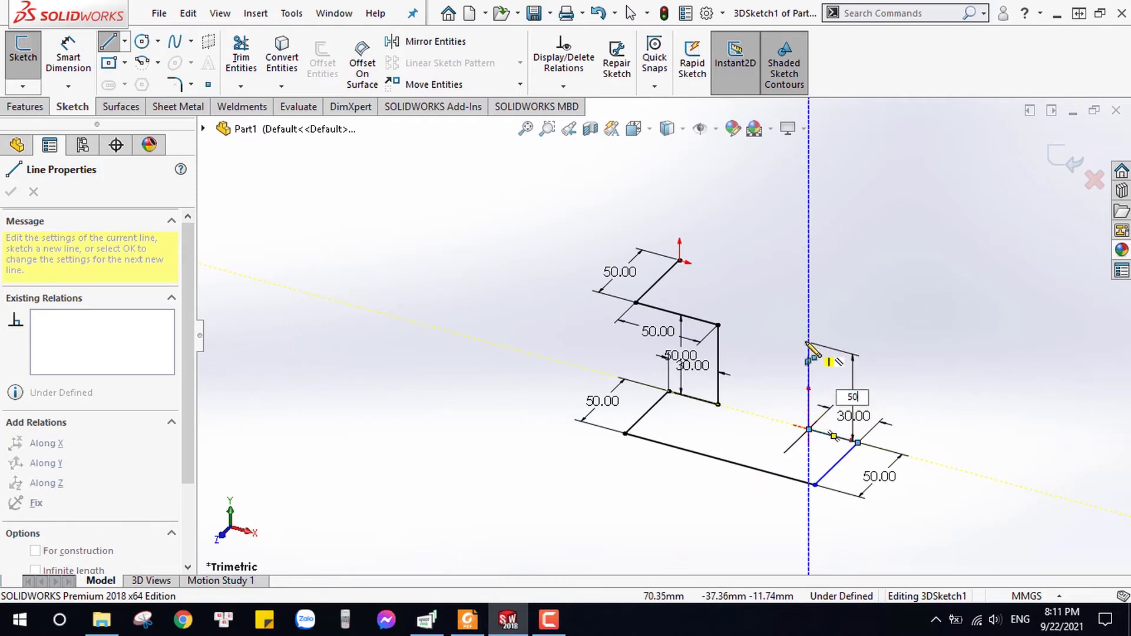
pyautogui.press('Return')
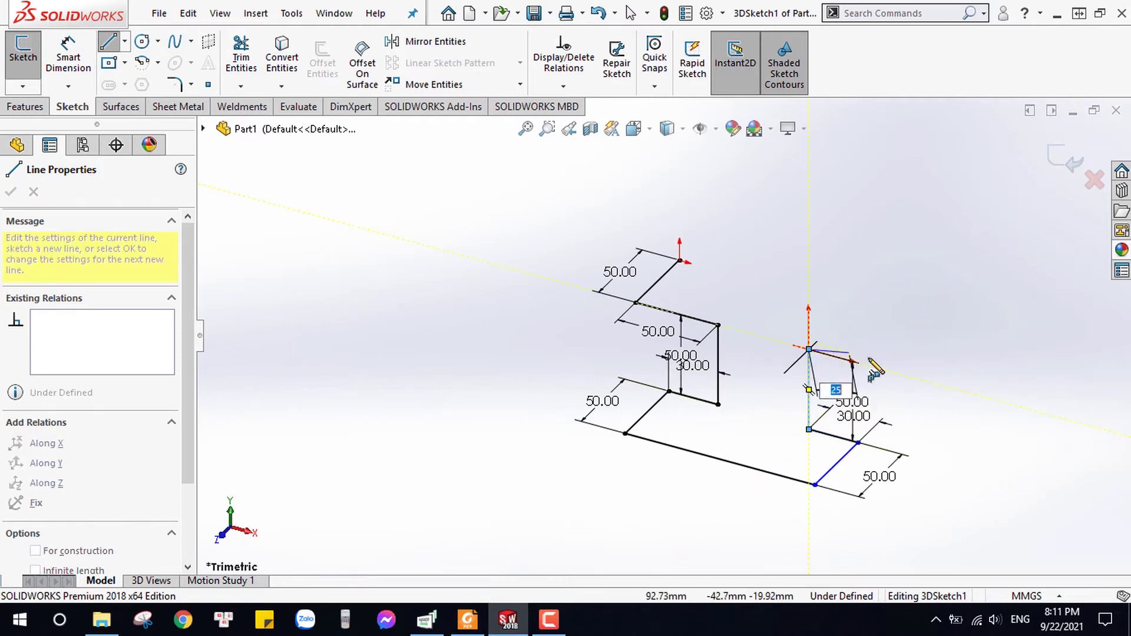
# Add two more 50 mm lines, the last on a switched plane, and stop drawing.
pyautogui.write('5')
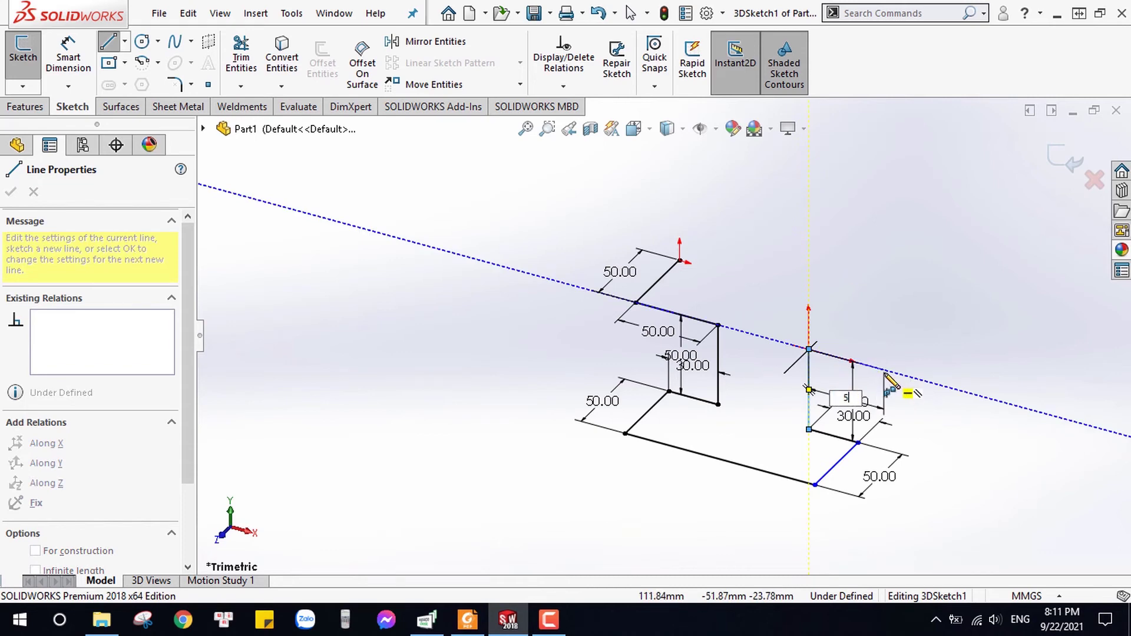
pyautogui.press('Return')
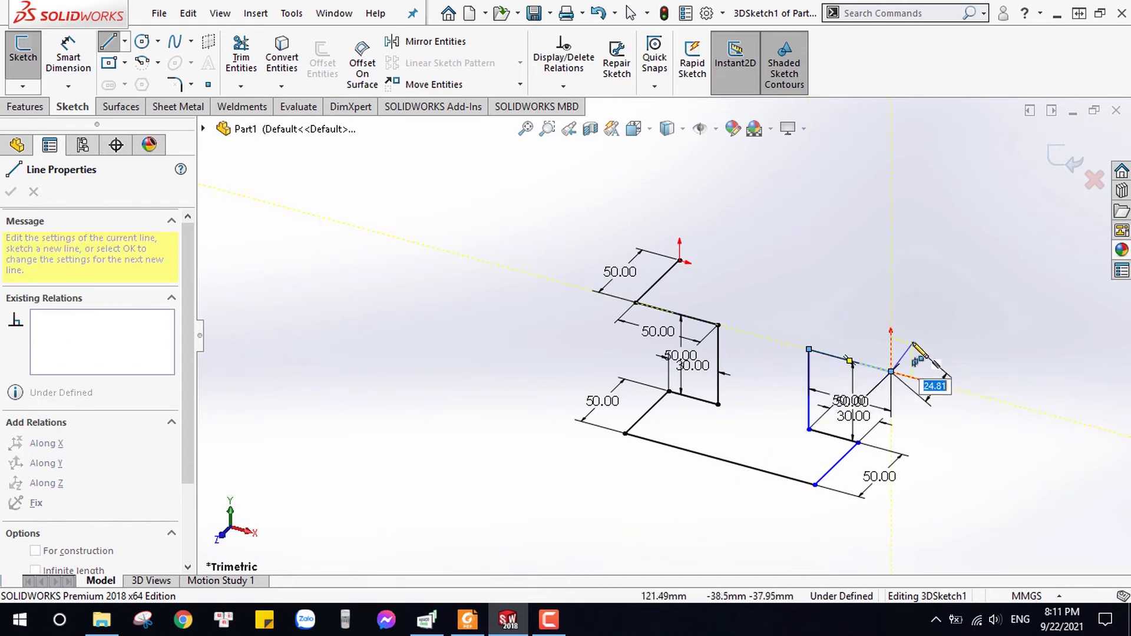
pyautogui.press('Tab')
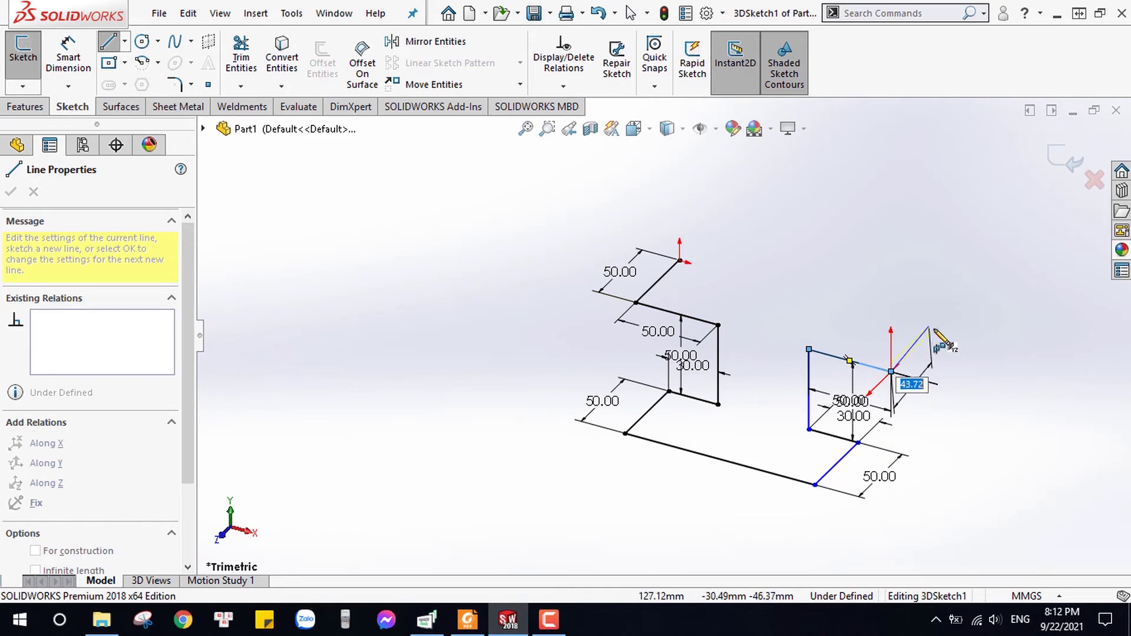
pyautogui.write('50')
pyautogui.press('Return')
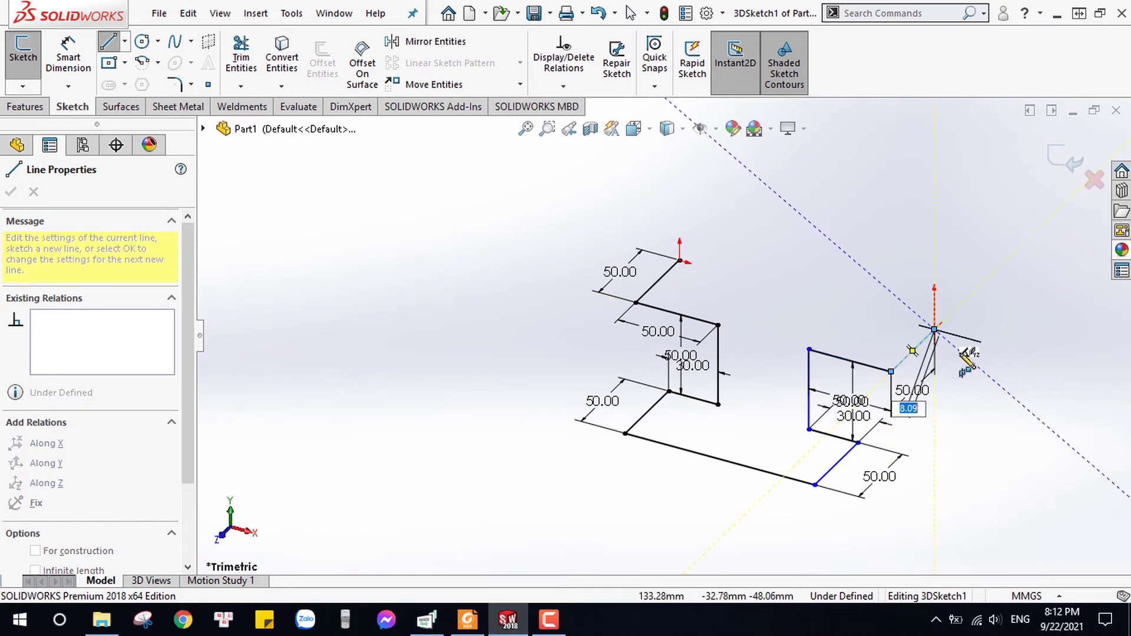
pyautogui.press('Escape')
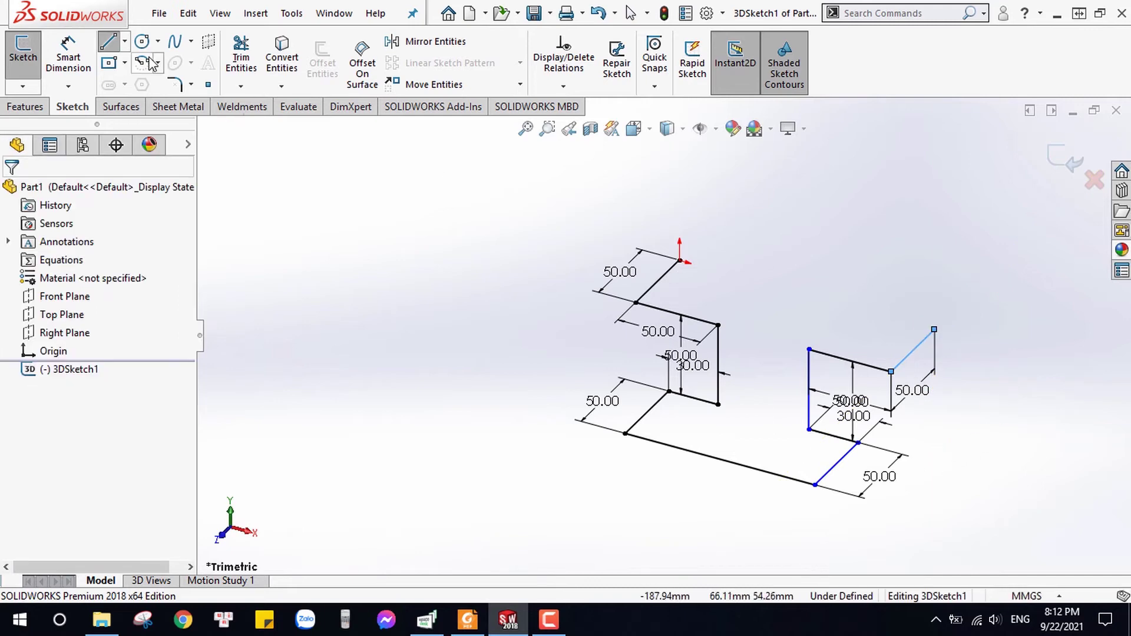
# Dimension the gap between the two vertical path lines at 50 mm.
pyautogui.click(68, 59)
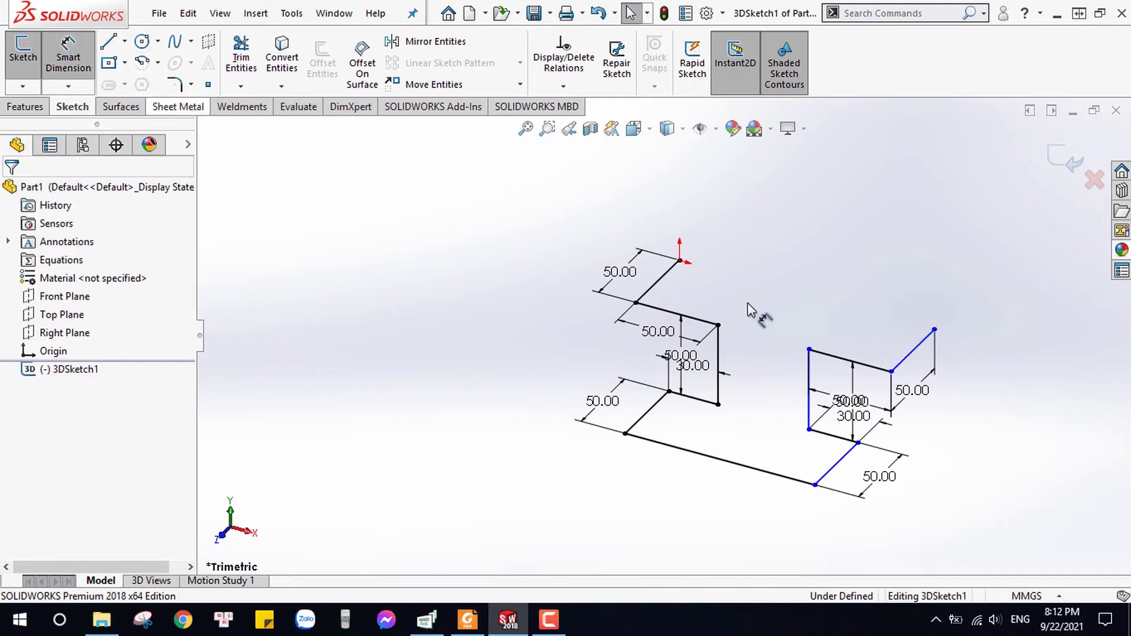
pyautogui.click(718, 357)
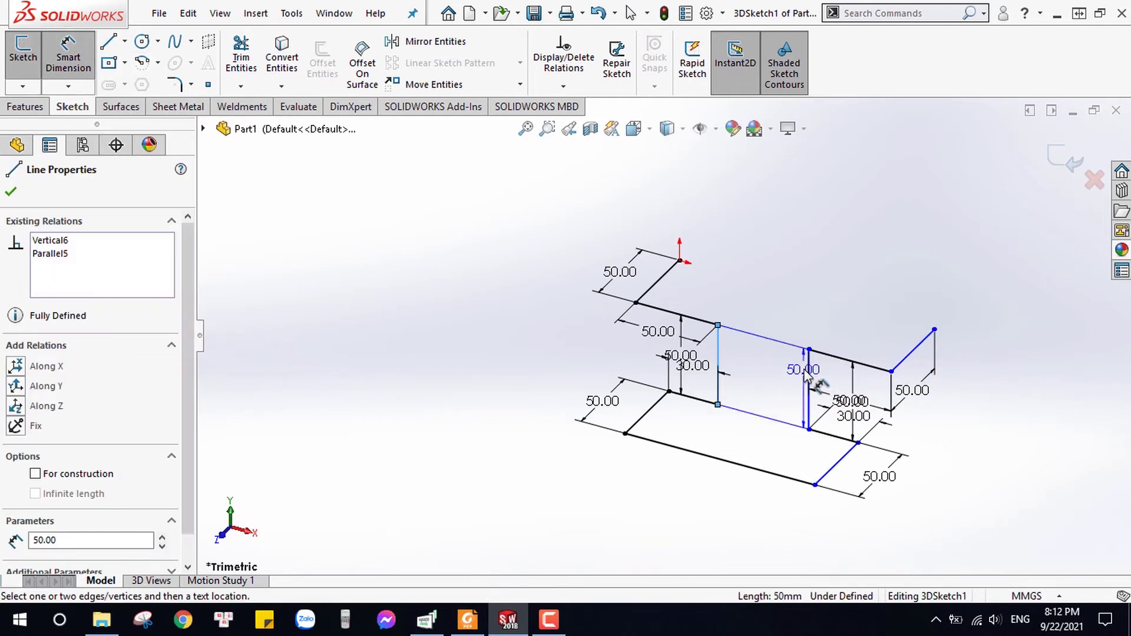
pyautogui.click(808, 377)
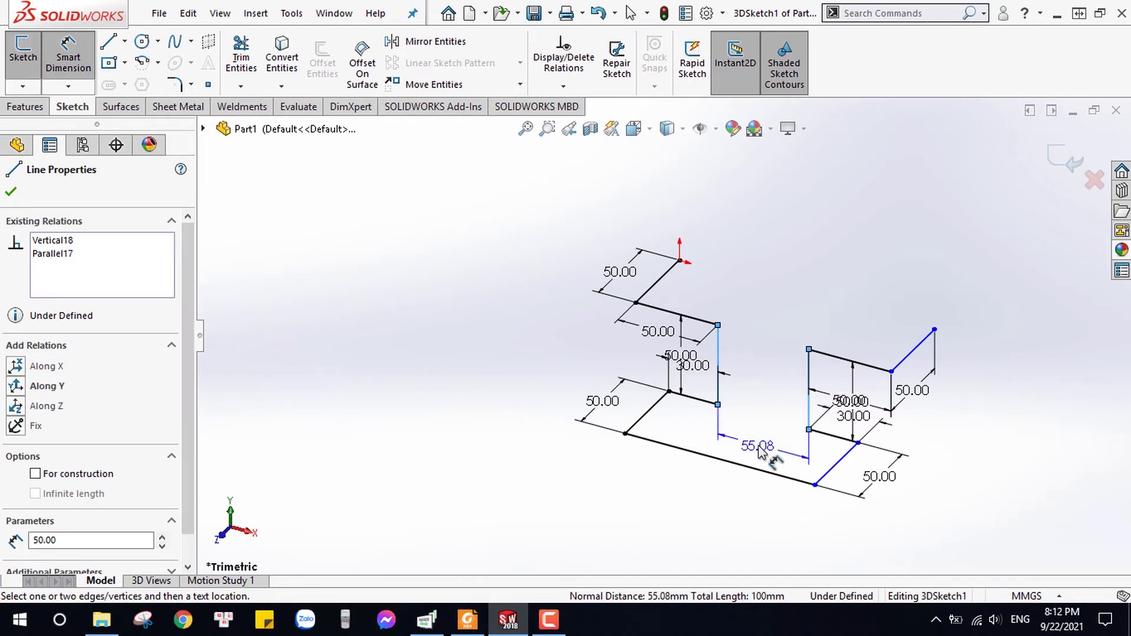
pyautogui.click(759, 448)
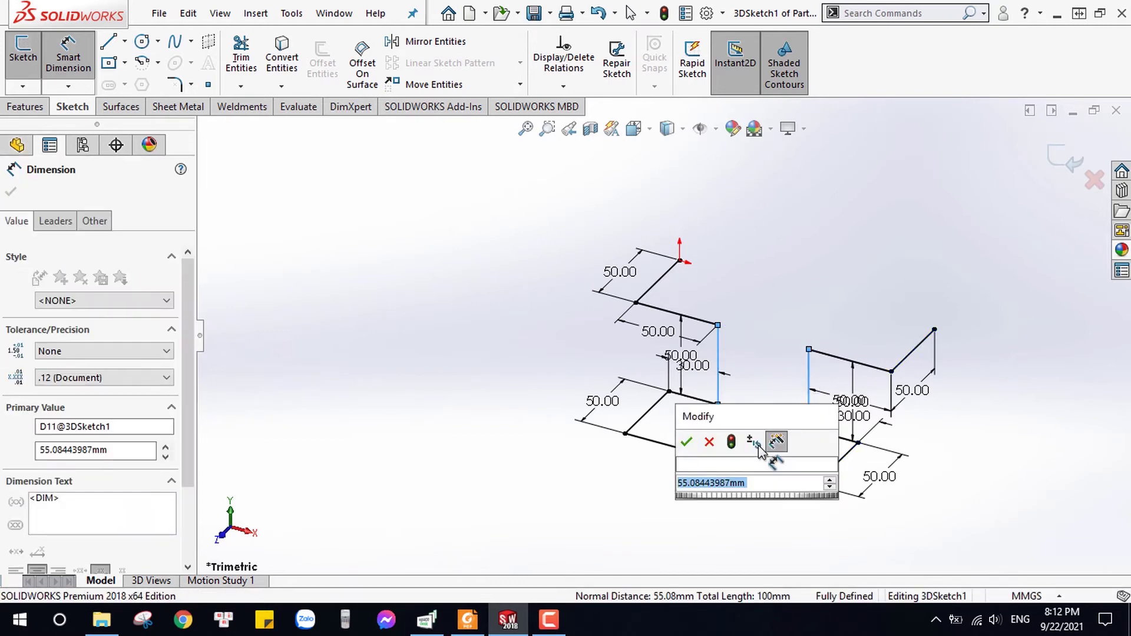
pyautogui.write('5')
pyautogui.write('50')
pyautogui.press('Return')
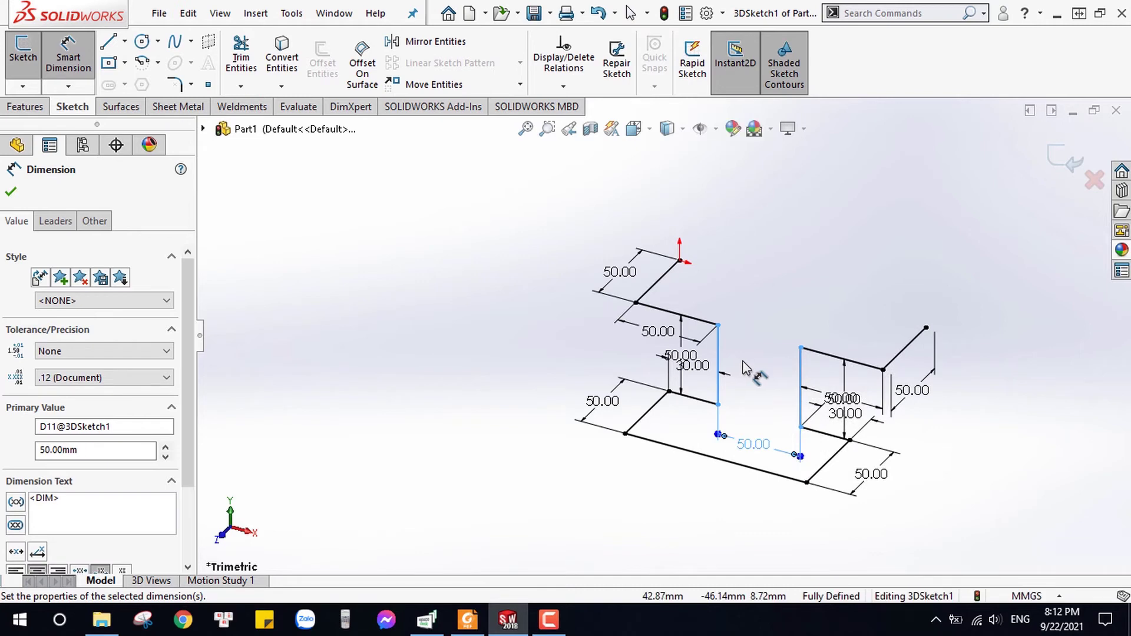
pyautogui.click(780, 288)
pyautogui.moveTo(793, 299)
pyautogui.mouseDown(button='middle')
pyautogui.moveTo(757, 347)
pyautogui.moveTo(748, 342)
pyautogui.mouseUp(button='middle')
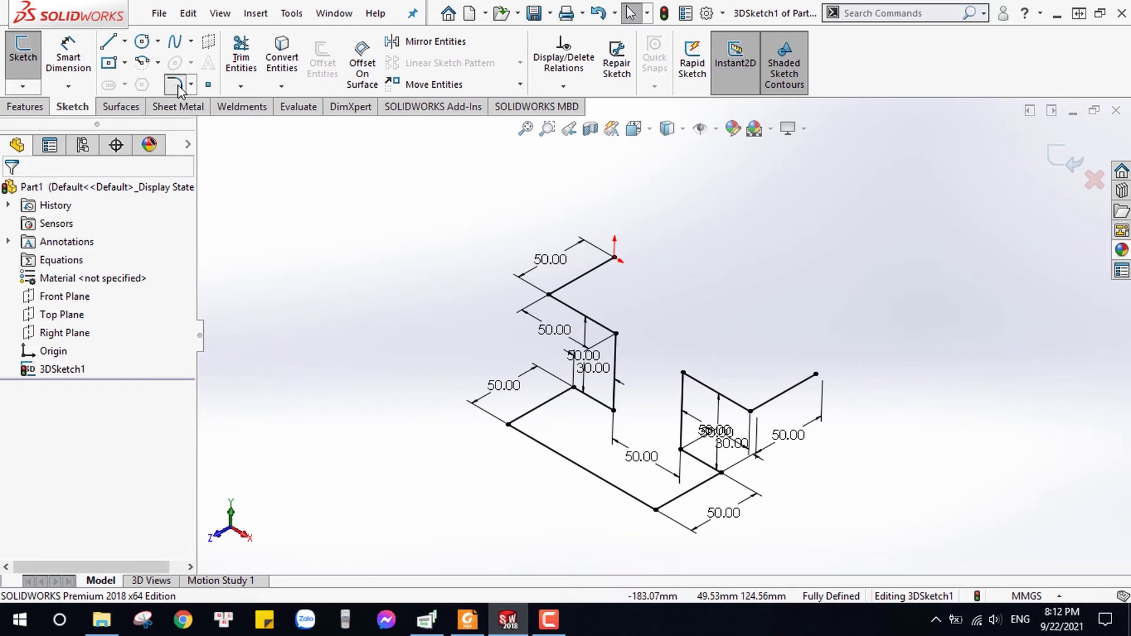
# Round the first corners of the path with 10 mm sketch fillets.
pyautogui.click(177, 86)
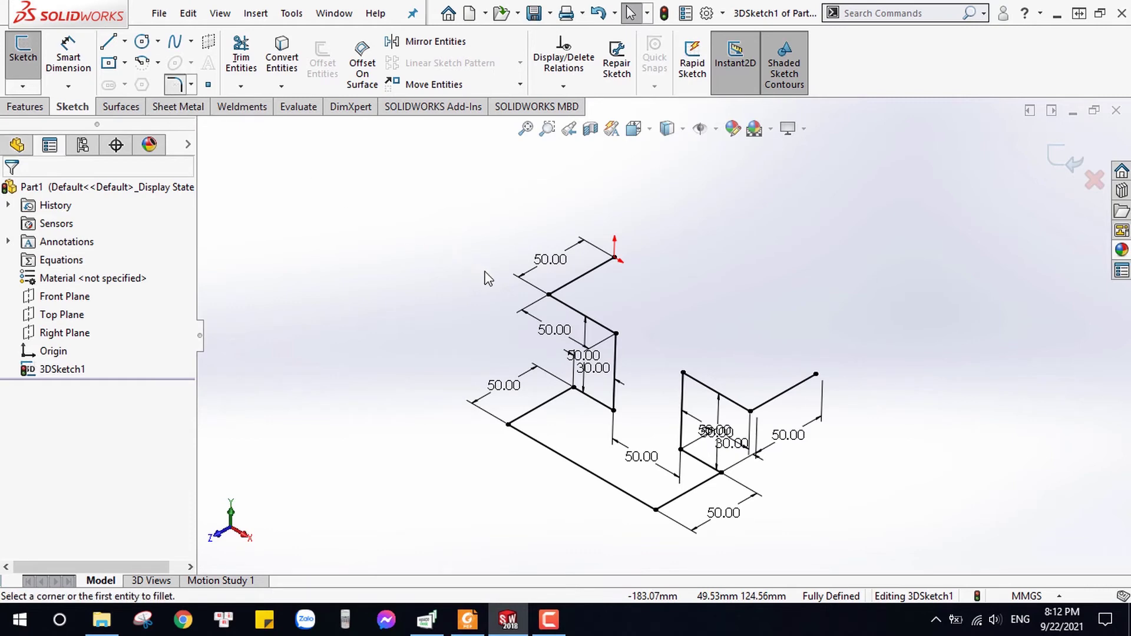
pyautogui.click(559, 291)
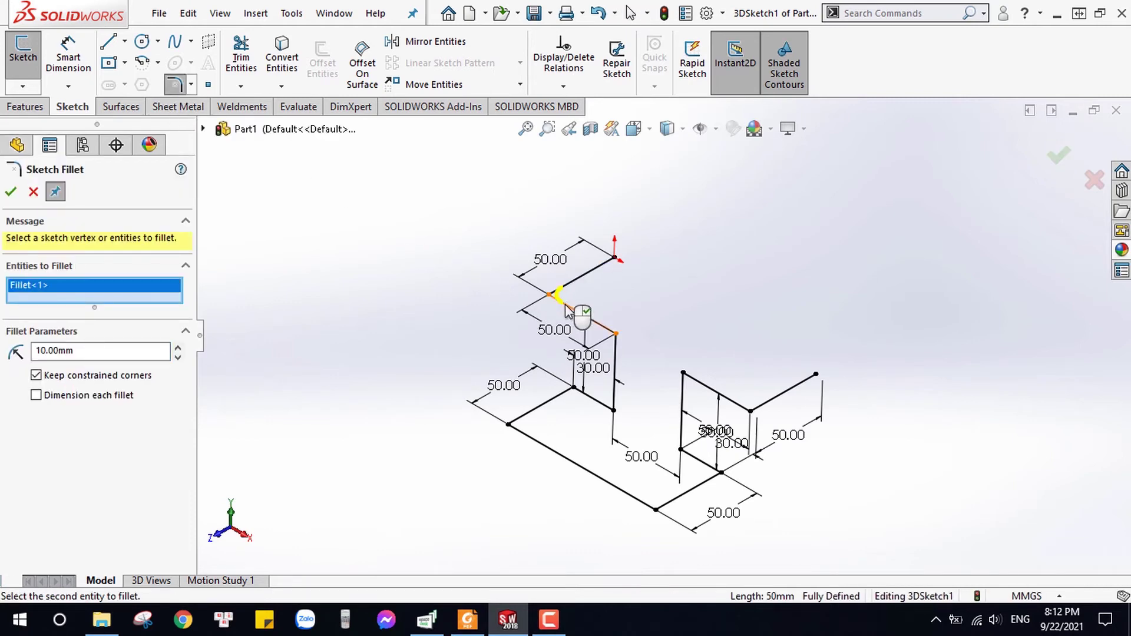
pyautogui.scroll(-2, 619, 360)
pyautogui.scroll(-2, 619, 359)
pyautogui.click(596, 304)
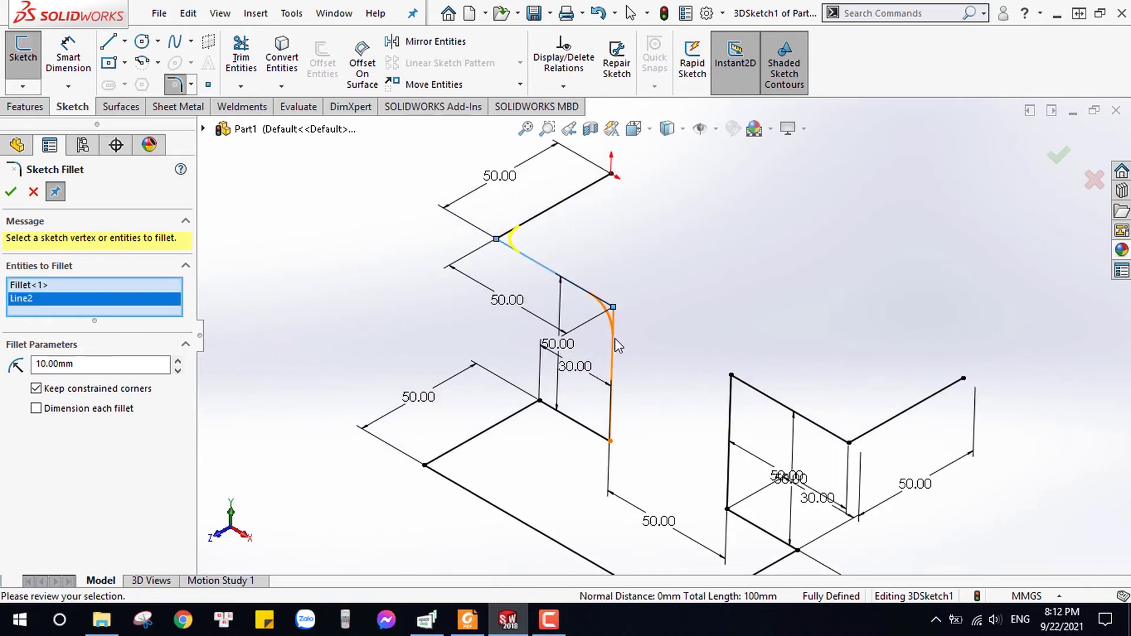
pyautogui.click(615, 340)
pyautogui.click(612, 433)
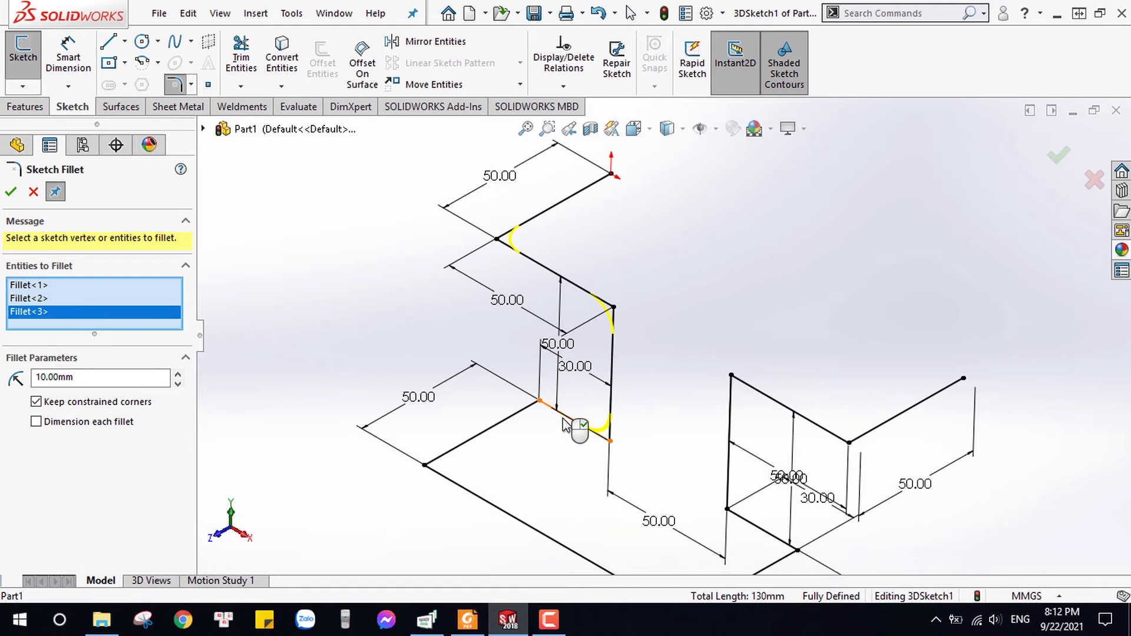
pyautogui.click(568, 426)
pyautogui.click(516, 415)
pyautogui.click(443, 466)
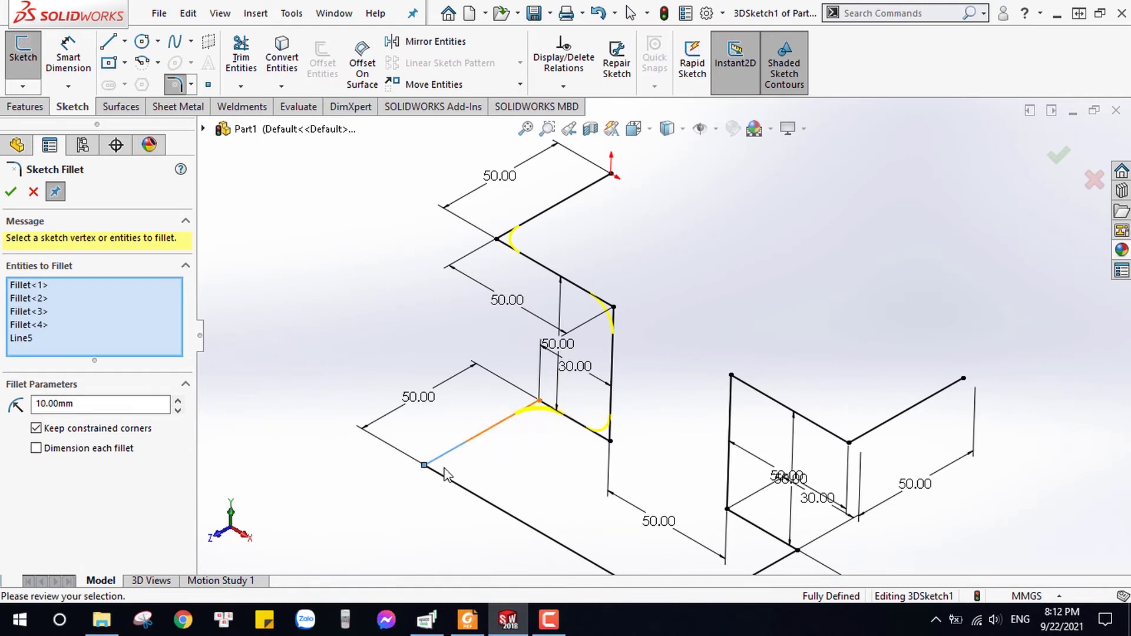
# Fillet the remaining bottom and right-side corners at 10 mm and accept the fillets.
pyautogui.press('f')
pyautogui.scroll(-1, 701, 507)
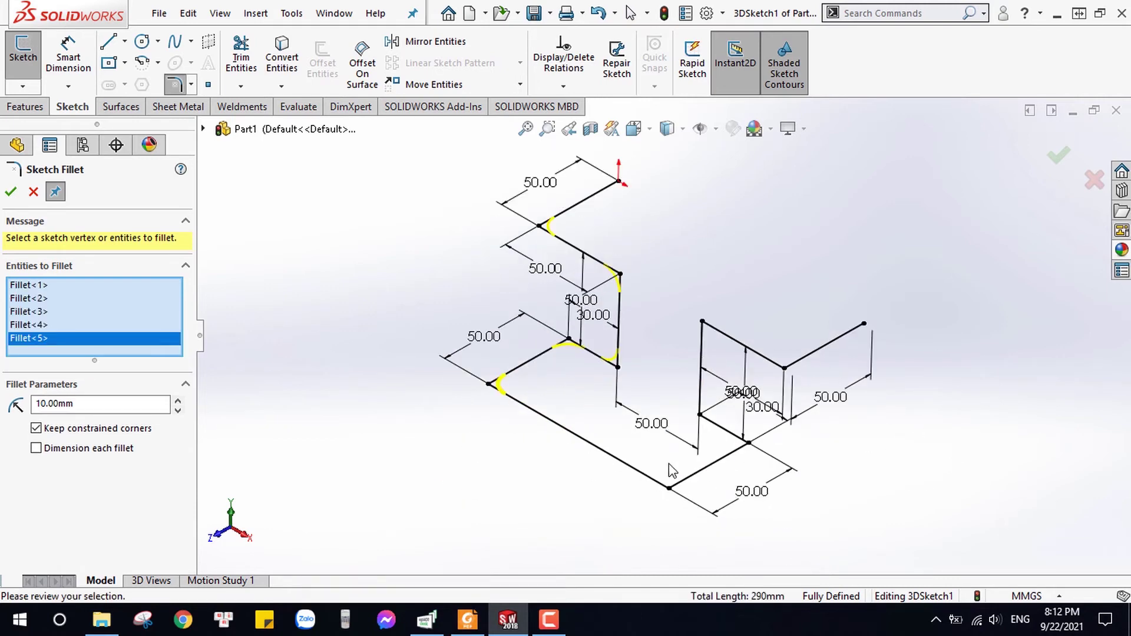
pyautogui.click(636, 470)
pyautogui.click(688, 482)
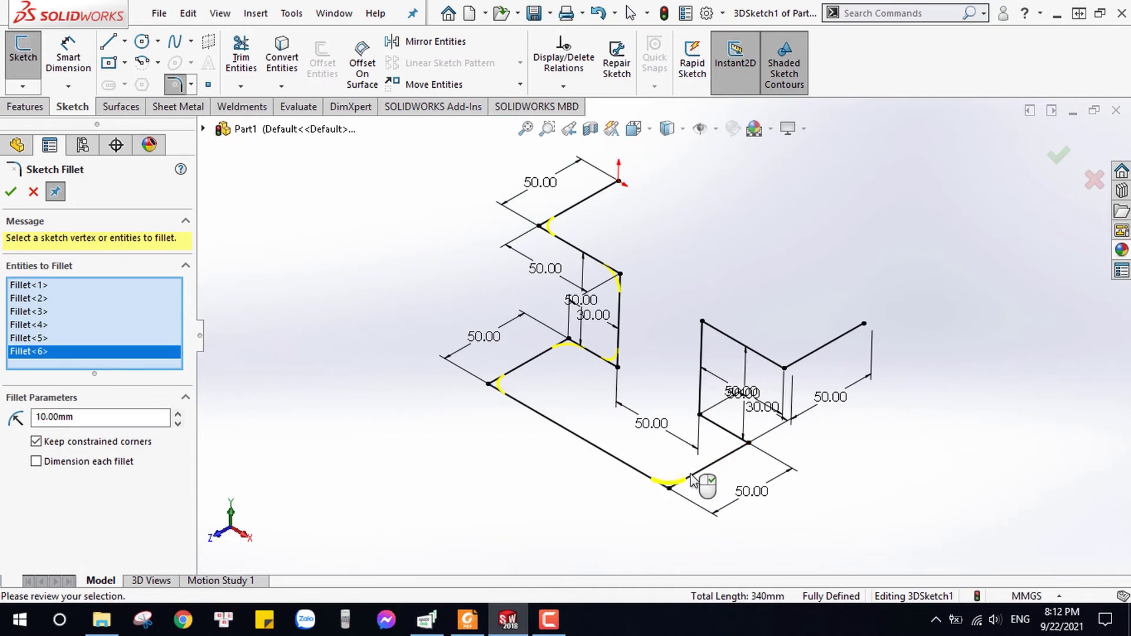
pyautogui.click(719, 414)
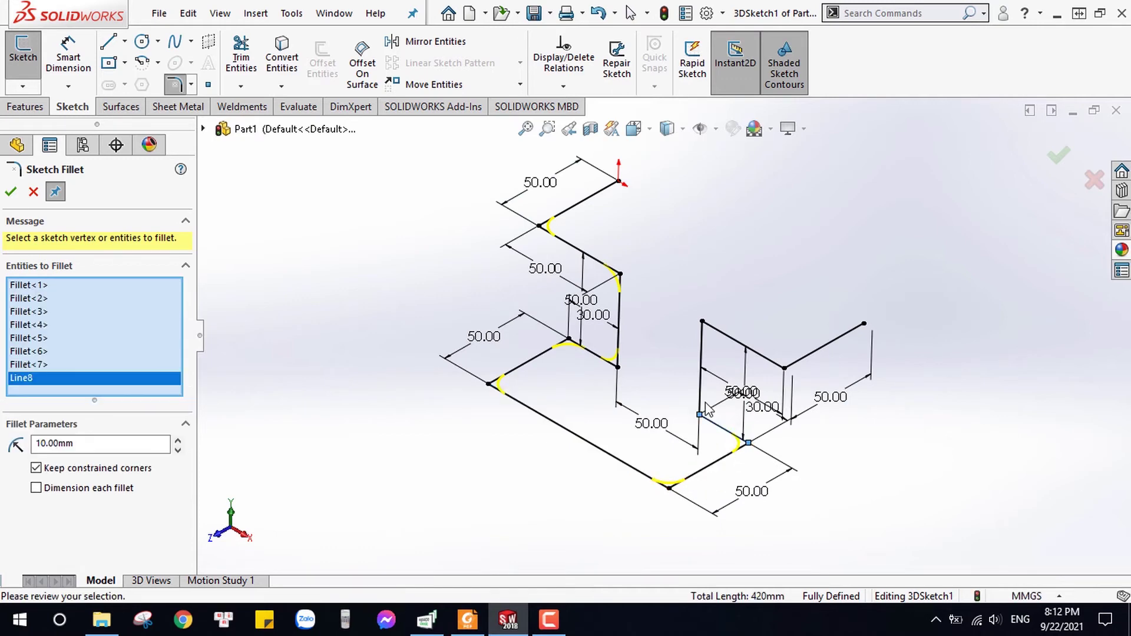
pyautogui.click(704, 338)
pyautogui.click(703, 353)
pyautogui.click(737, 341)
pyautogui.click(770, 361)
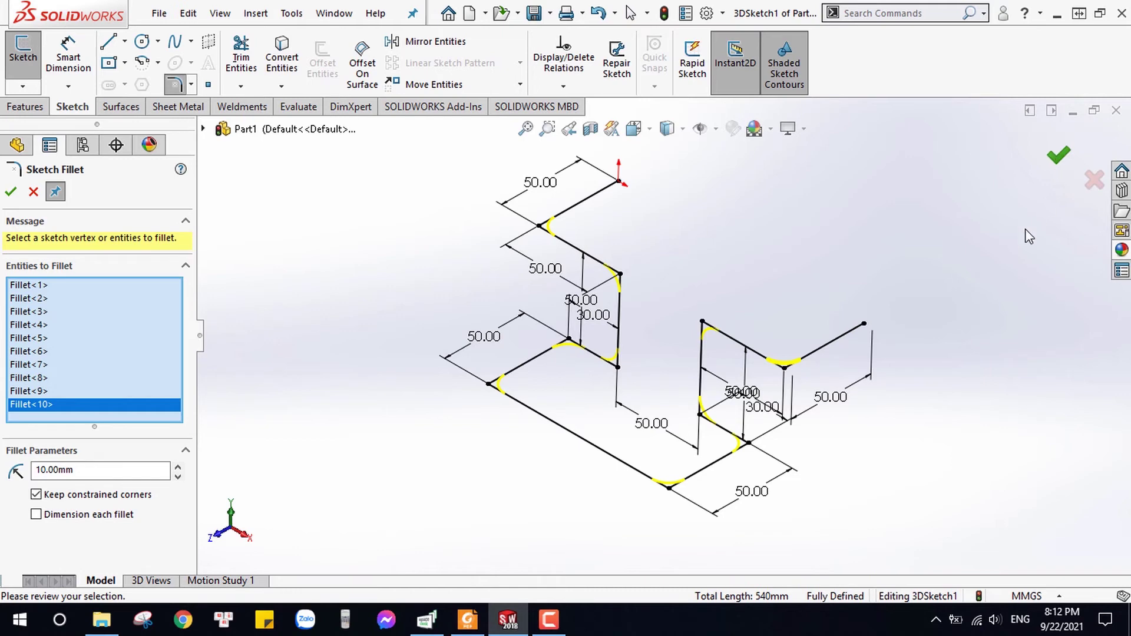
pyautogui.moveTo(992, 332)
pyautogui.mouseDown(button='middle')
pyautogui.moveTo(1019, 325)
pyautogui.moveTo(966, 362)
pyautogui.mouseUp(button='middle')
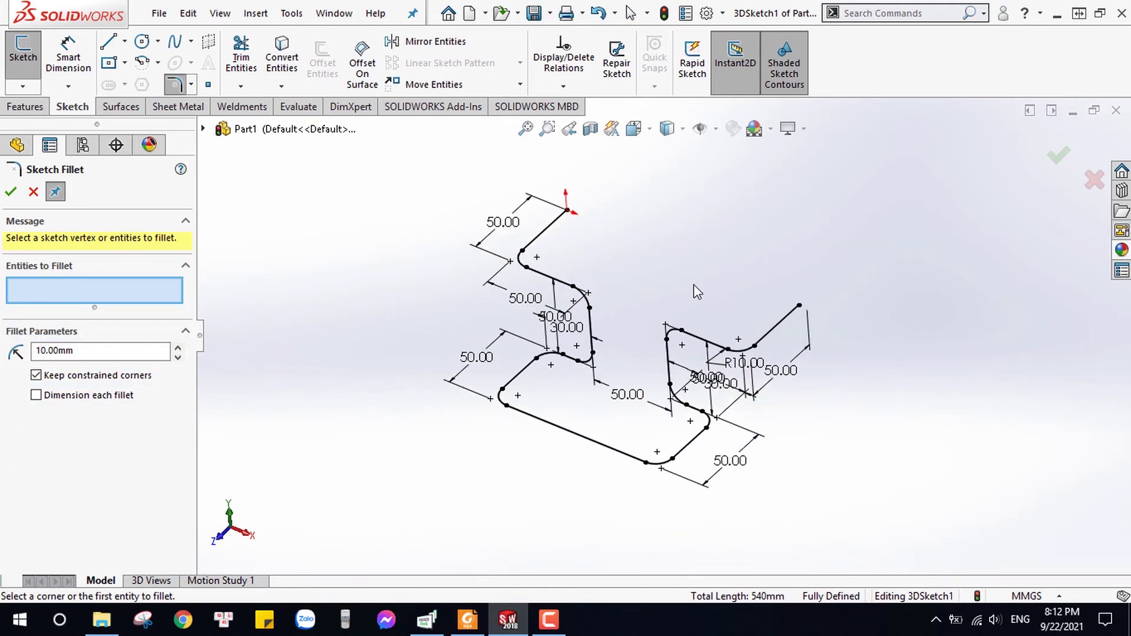
pyautogui.click(11, 191)
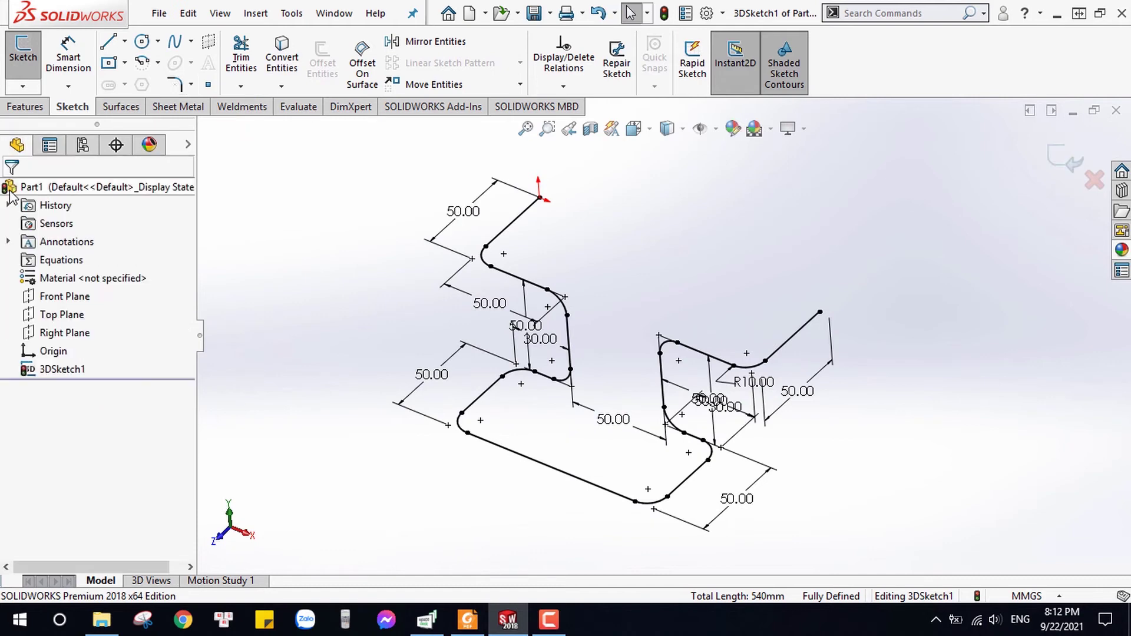
# Exit 3DSketch1 and open Sketch1 on Front Plane, viewed normal, with the 6-sided Polygon tool.
pyautogui.click(63, 299)
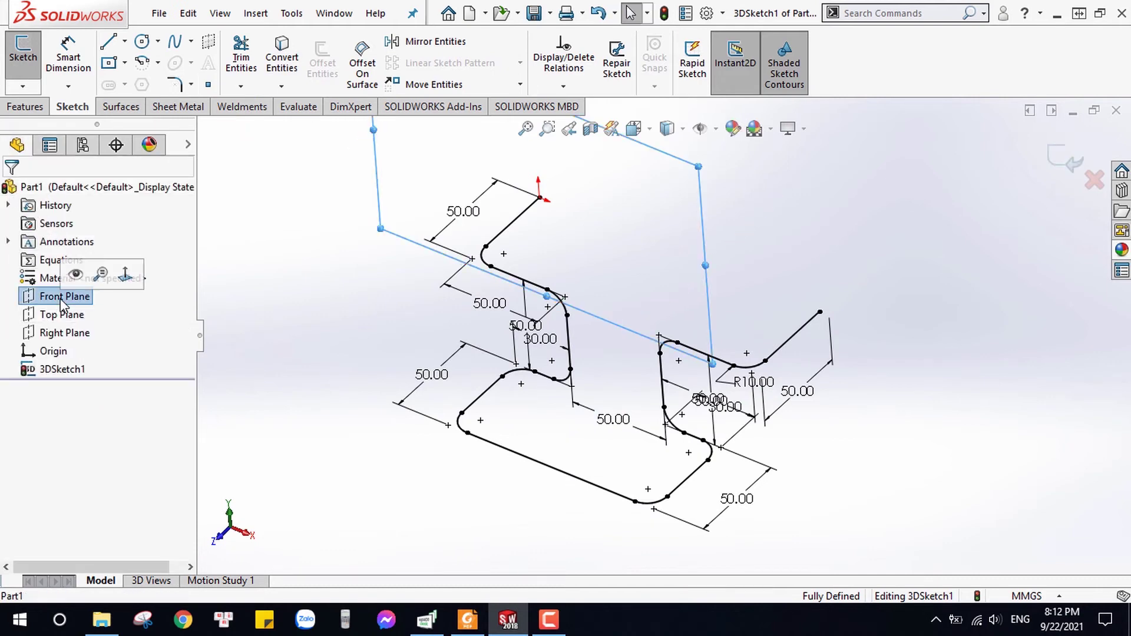
pyautogui.click(278, 303)
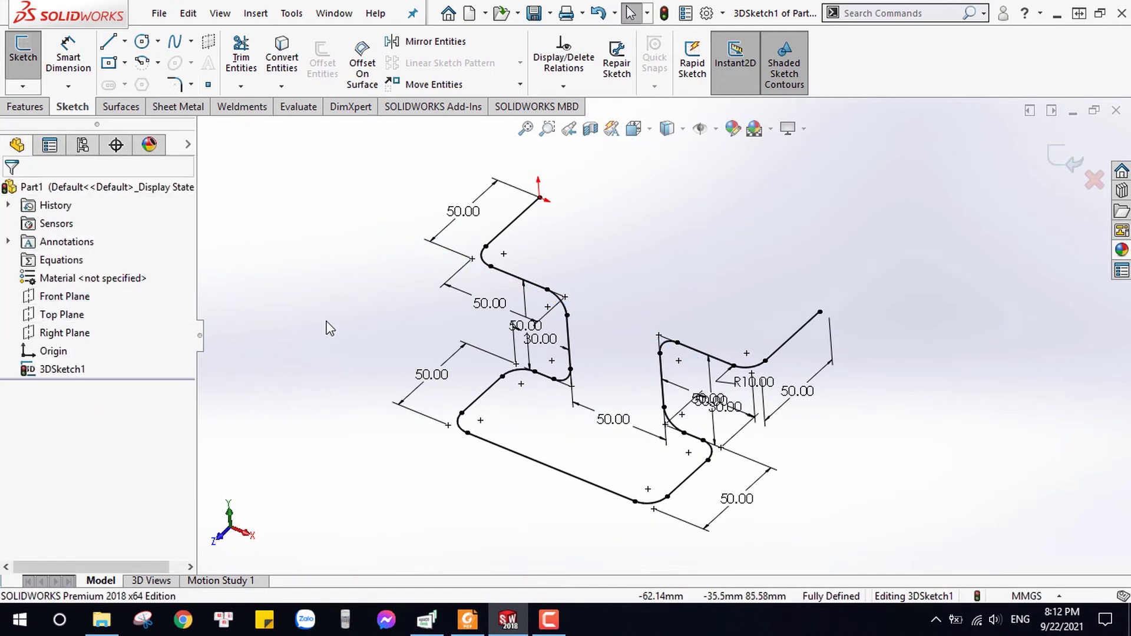
pyautogui.click(1066, 158)
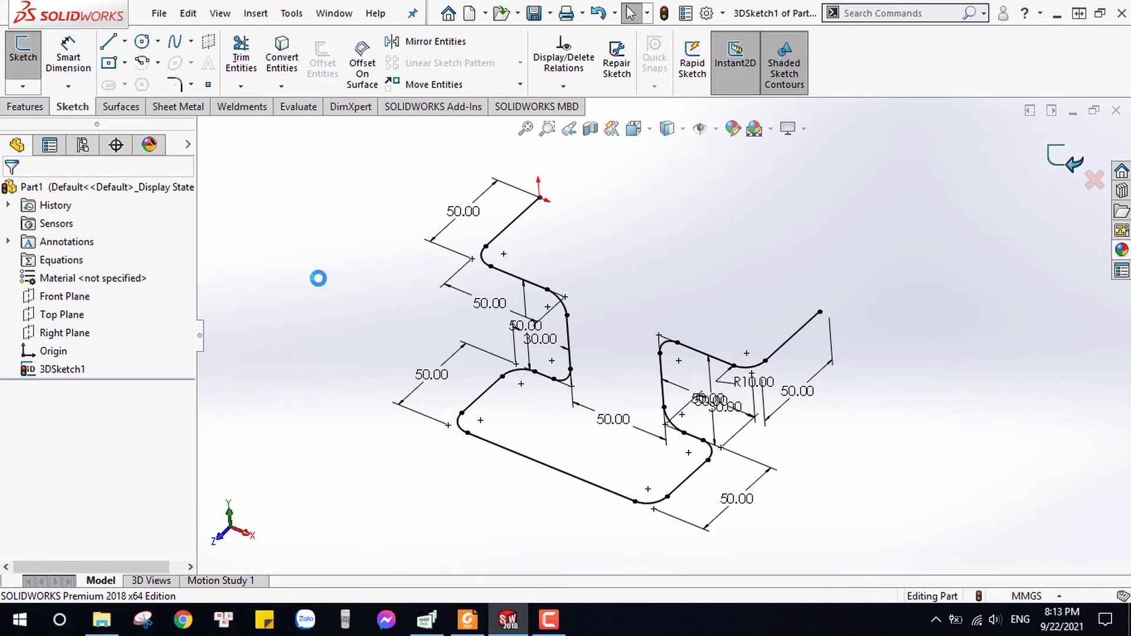
pyautogui.click(56, 296)
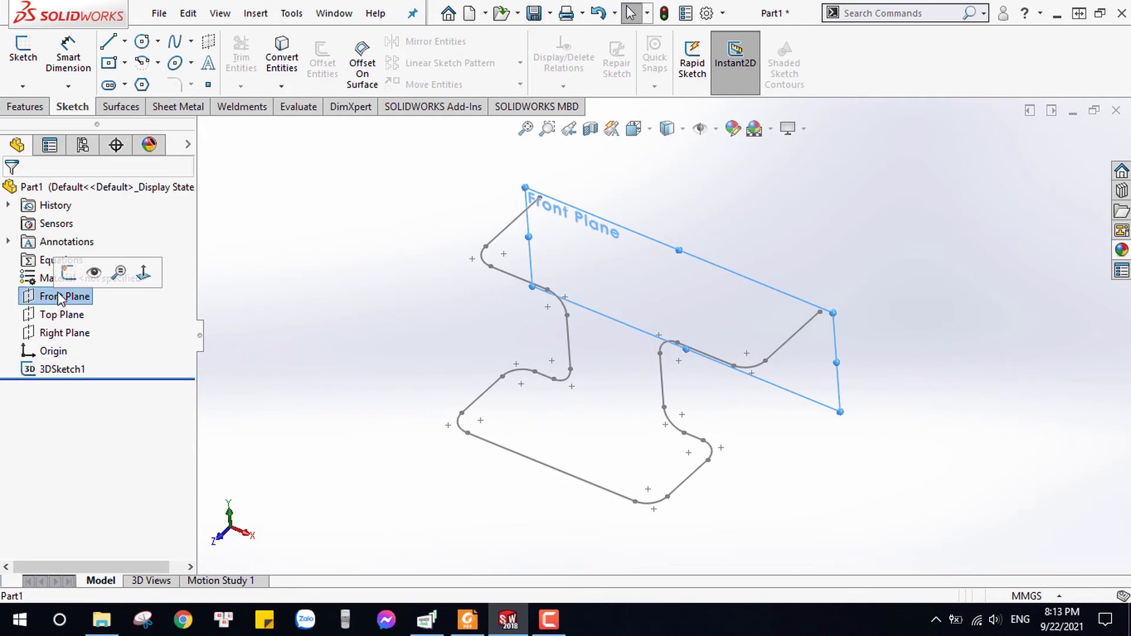
pyautogui.click(69, 271)
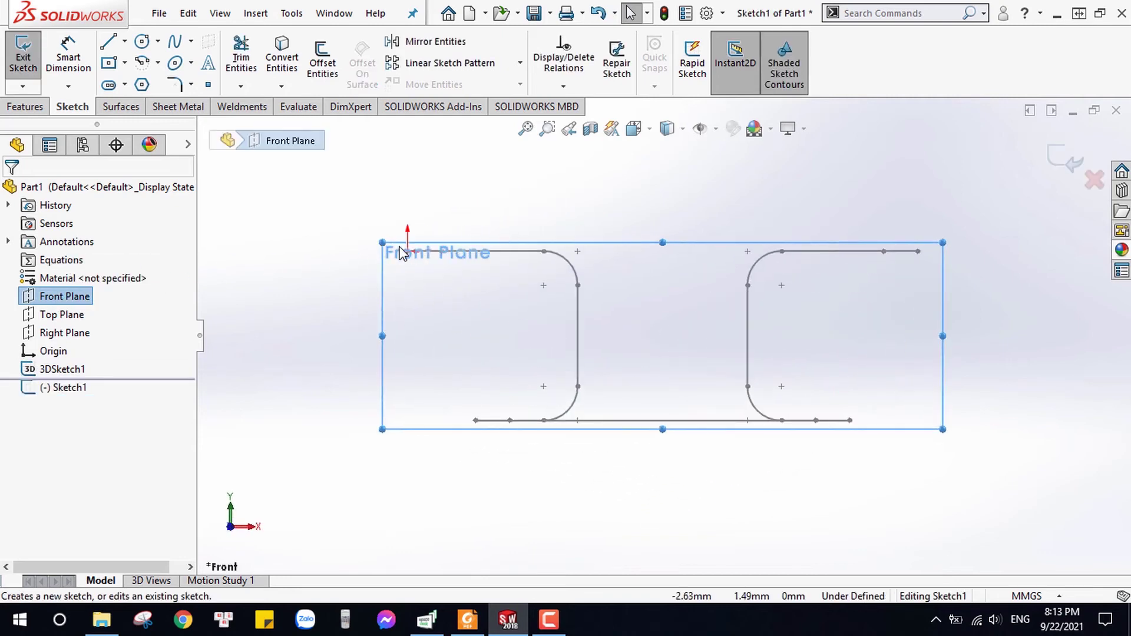
pyautogui.scroll(-2, 503, 333)
pyautogui.scroll(-3, 504, 333)
pyautogui.click(141, 84)
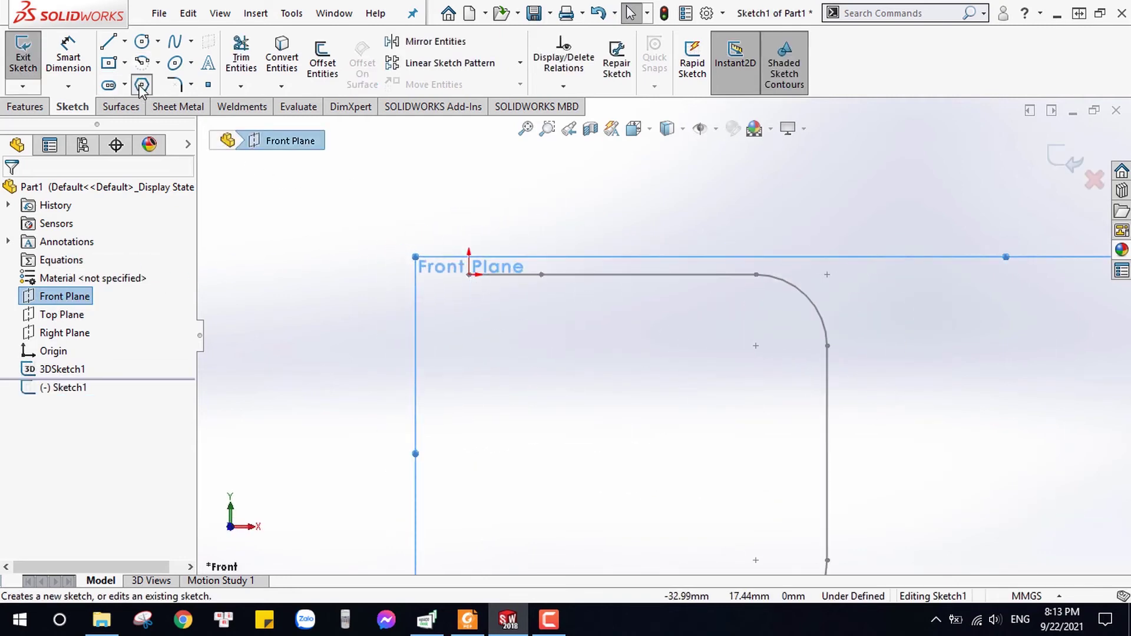
# Draw a hexagon centred on the origin and make its top edge horizontal.
pyautogui.click(469, 274)
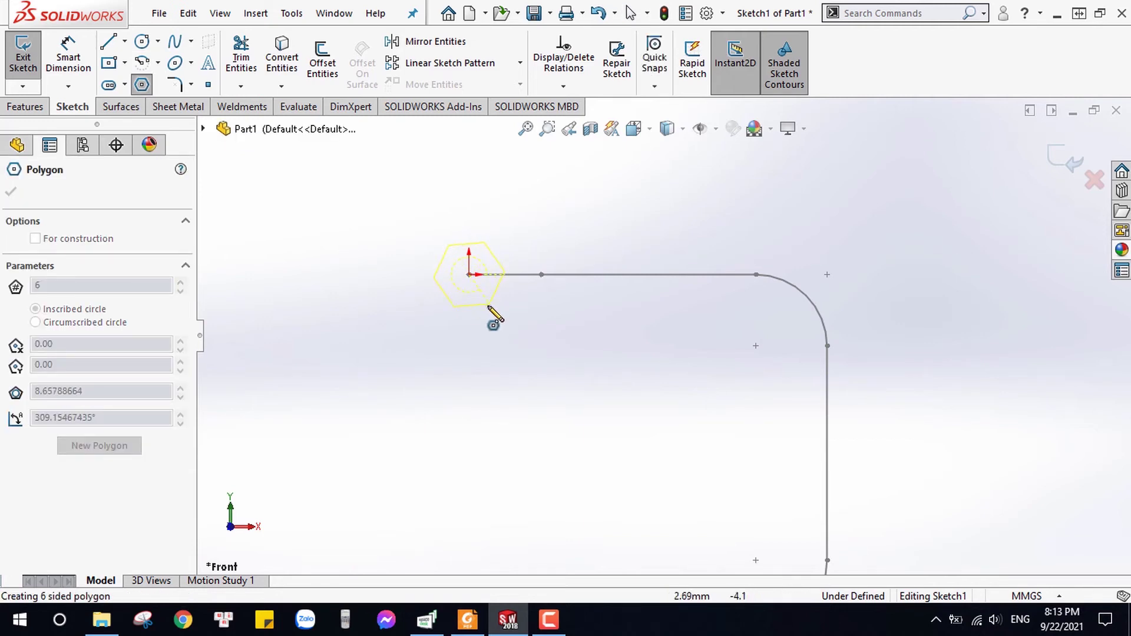
pyautogui.click(488, 307)
pyautogui.scroll(-1, 479, 280)
pyautogui.press('Escape')
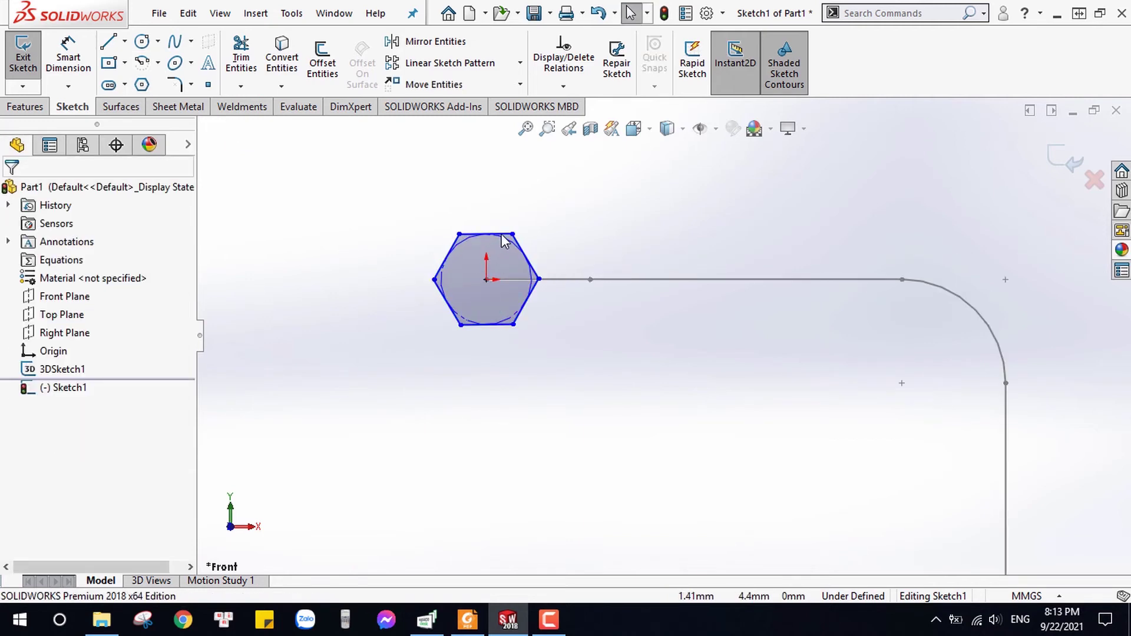
pyautogui.click(501, 234)
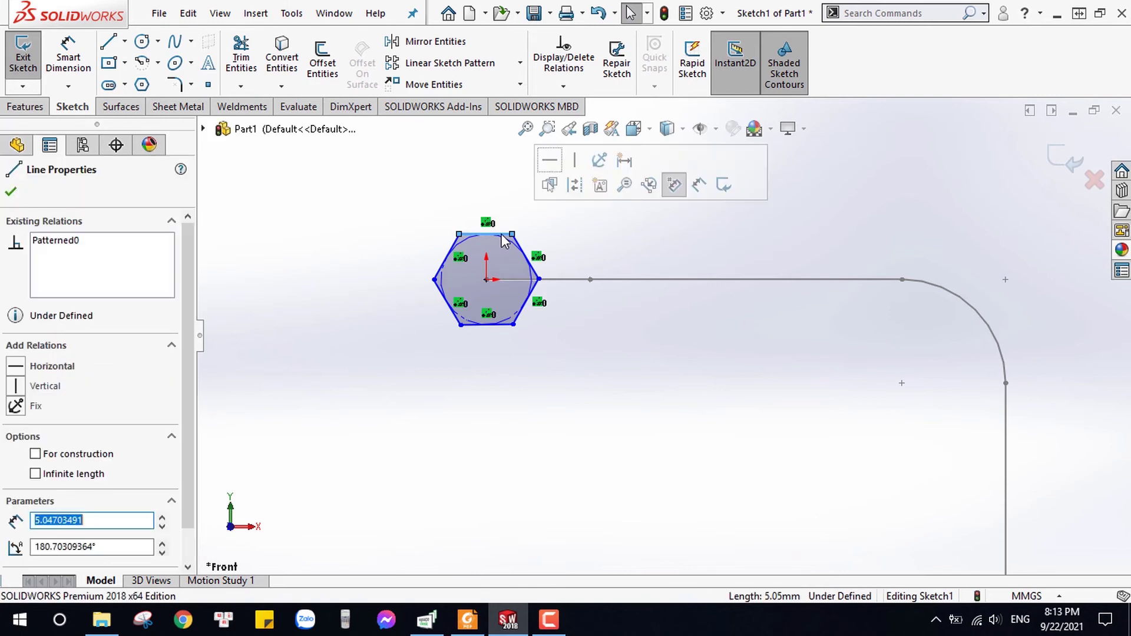
pyautogui.click(550, 161)
pyautogui.click(606, 339)
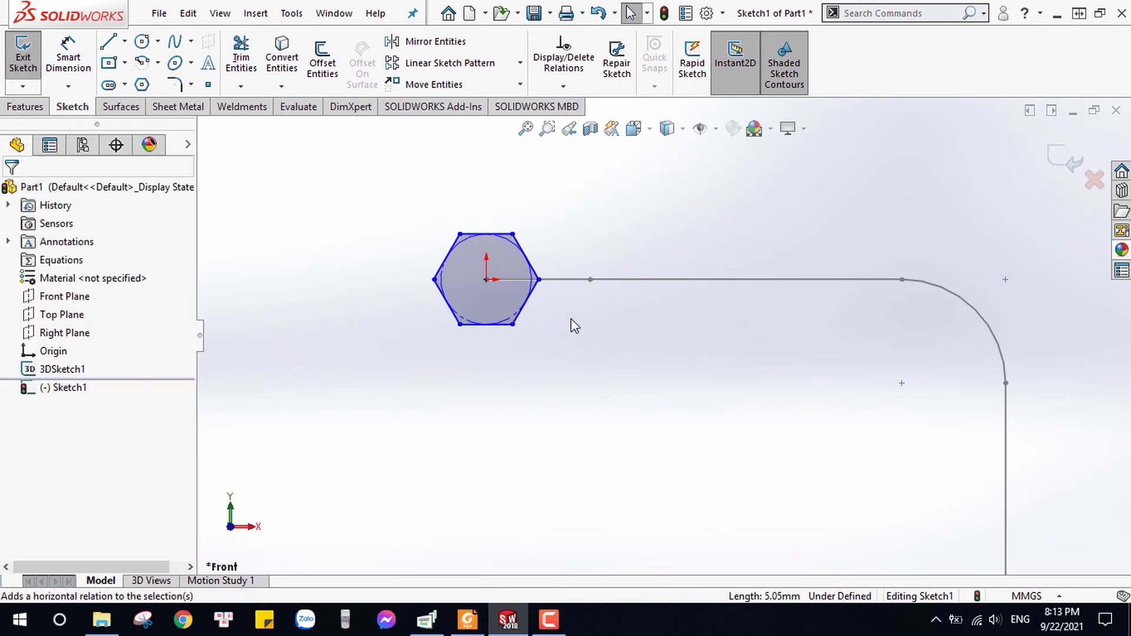
# Dimension the hexagon's circumscribed circle at 8.75 mm diameter.
pyautogui.moveTo(570, 323); pyautogui.dragTo(512, 278, button='right')
pyautogui.click(513, 243)
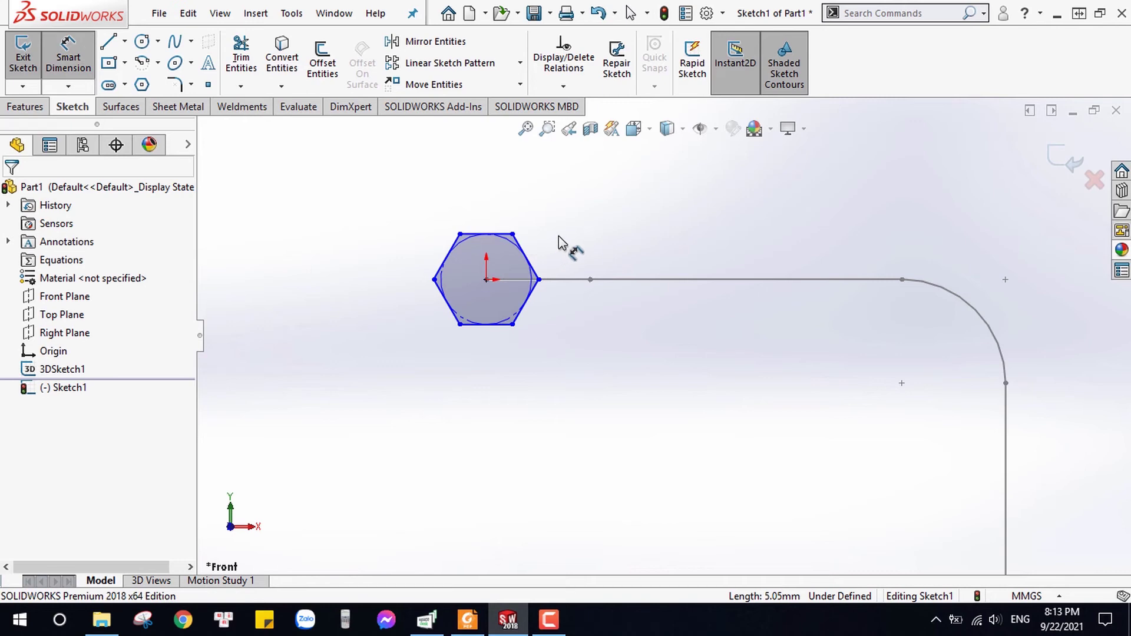
pyautogui.click(577, 235)
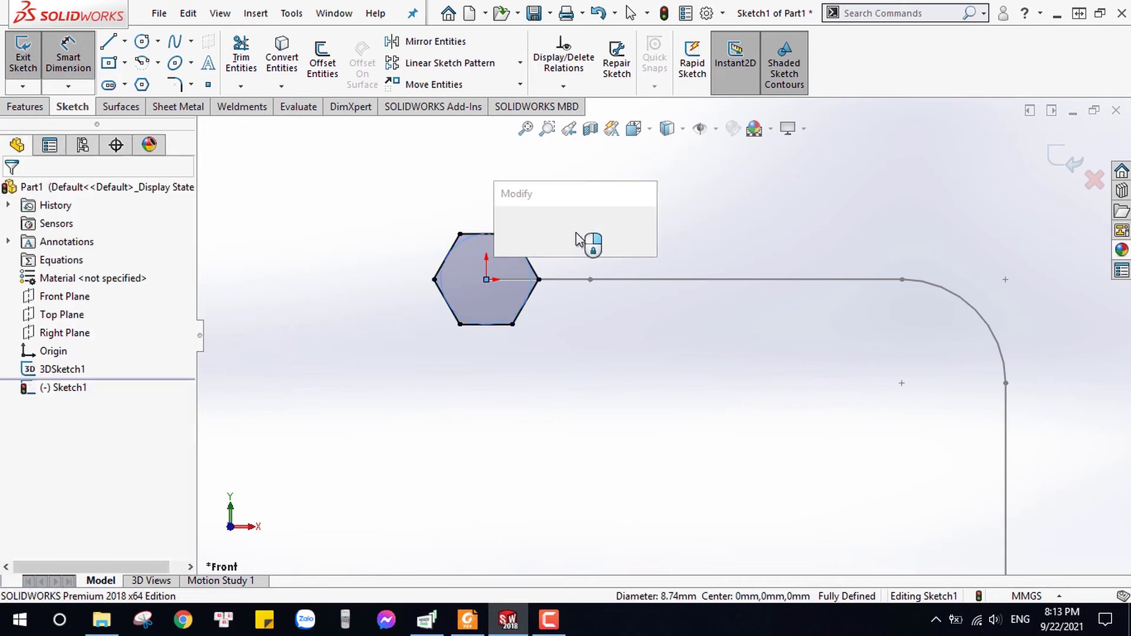
pyautogui.write('8.75')
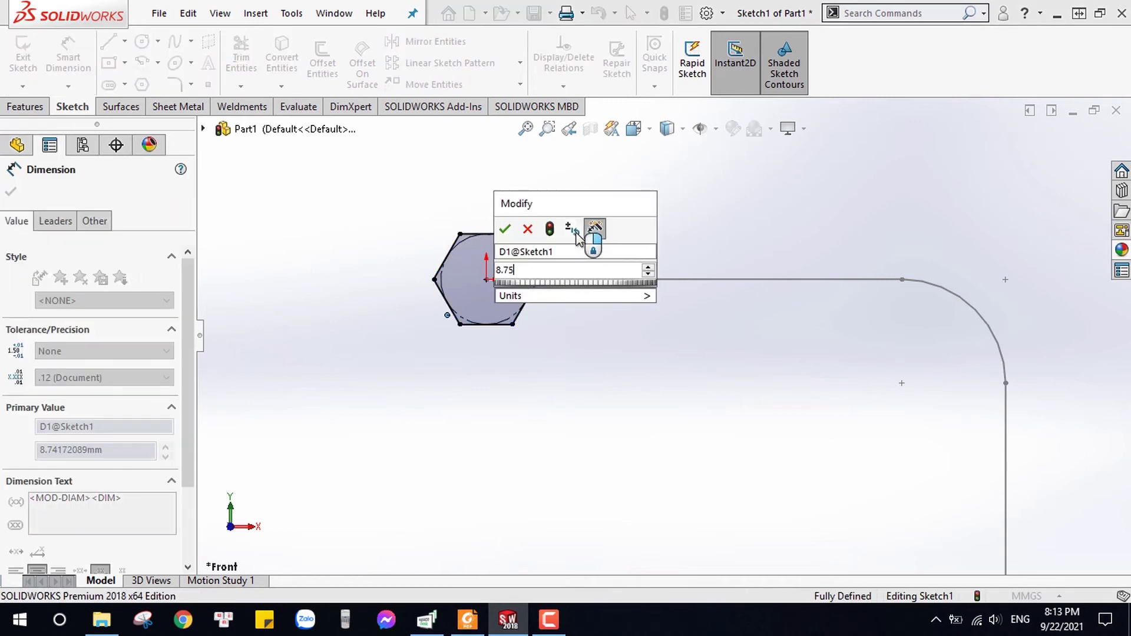
pyautogui.press('Return')
pyautogui.scroll(5, 704, 357)
pyautogui.scroll(2, 747, 369)
pyautogui.moveTo(804, 373)
pyautogui.mouseDown(button='middle')
pyautogui.moveTo(778, 459)
pyautogui.moveTo(828, 303)
pyautogui.mouseUp(button='middle')
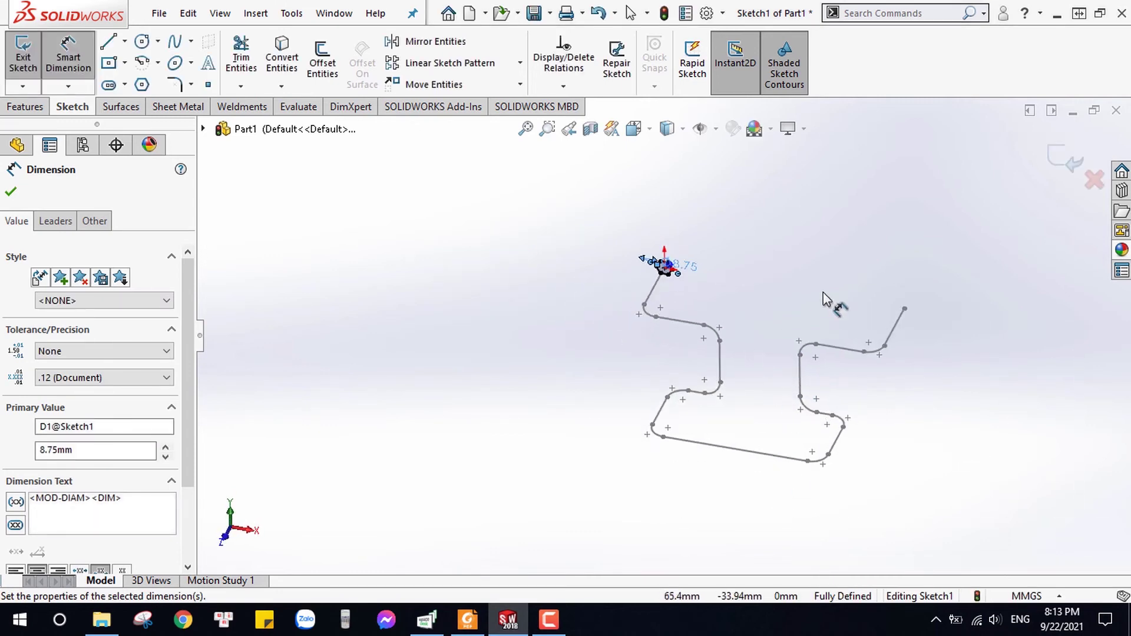
# Sweep the hexagonal Sketch1 profile along 3DSketch1 to create Sweep1.
pyautogui.click(1063, 157)
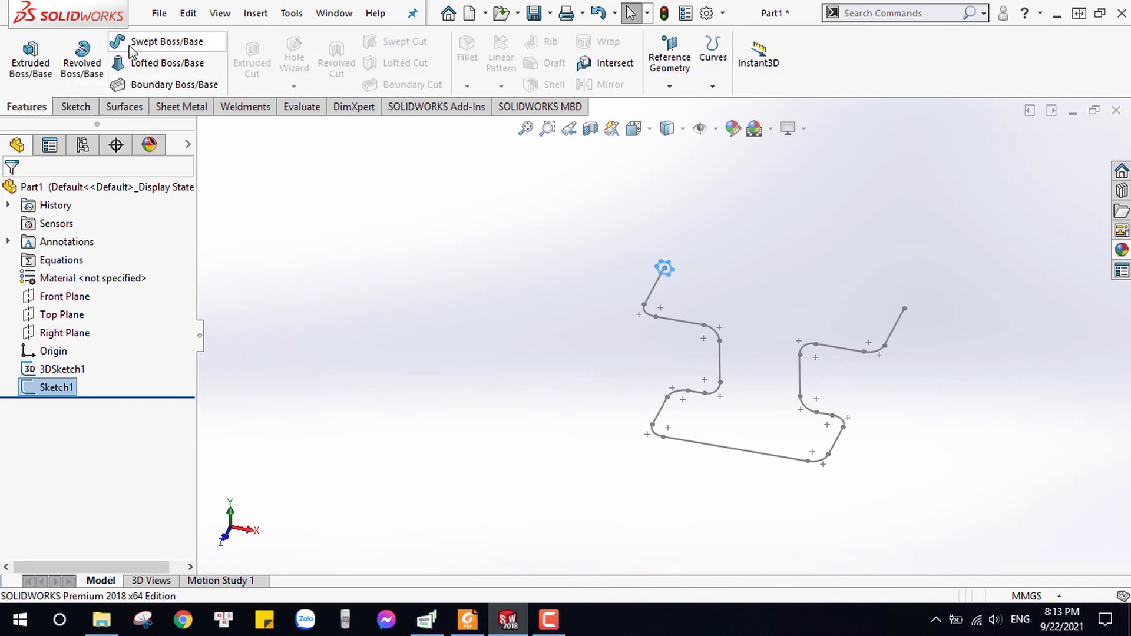
pyautogui.click(130, 44)
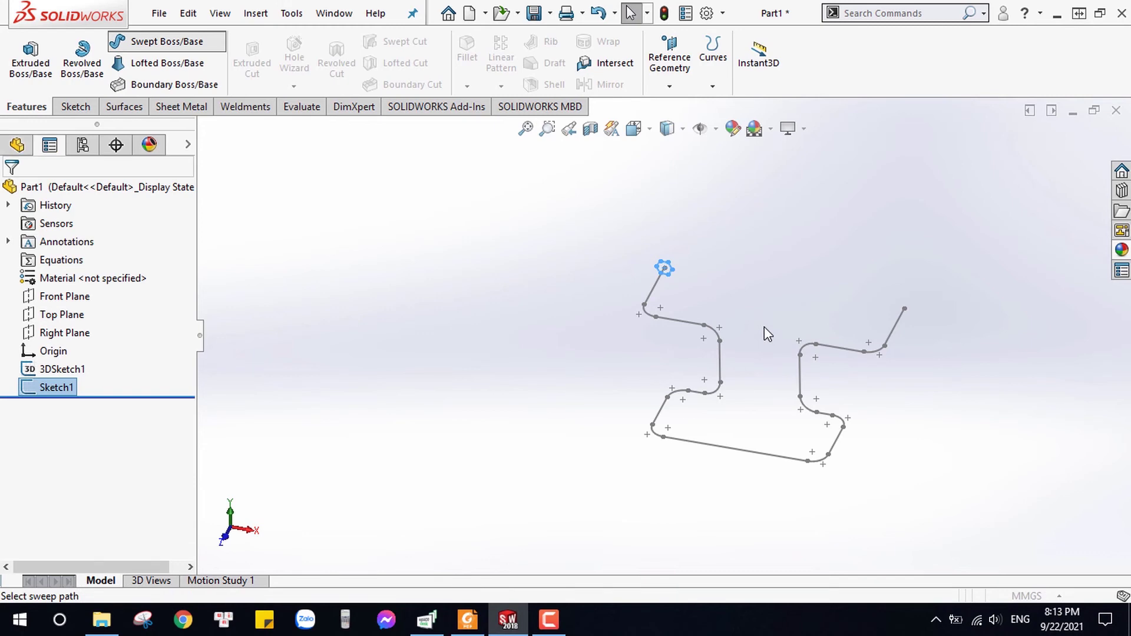
pyautogui.click(77, 303)
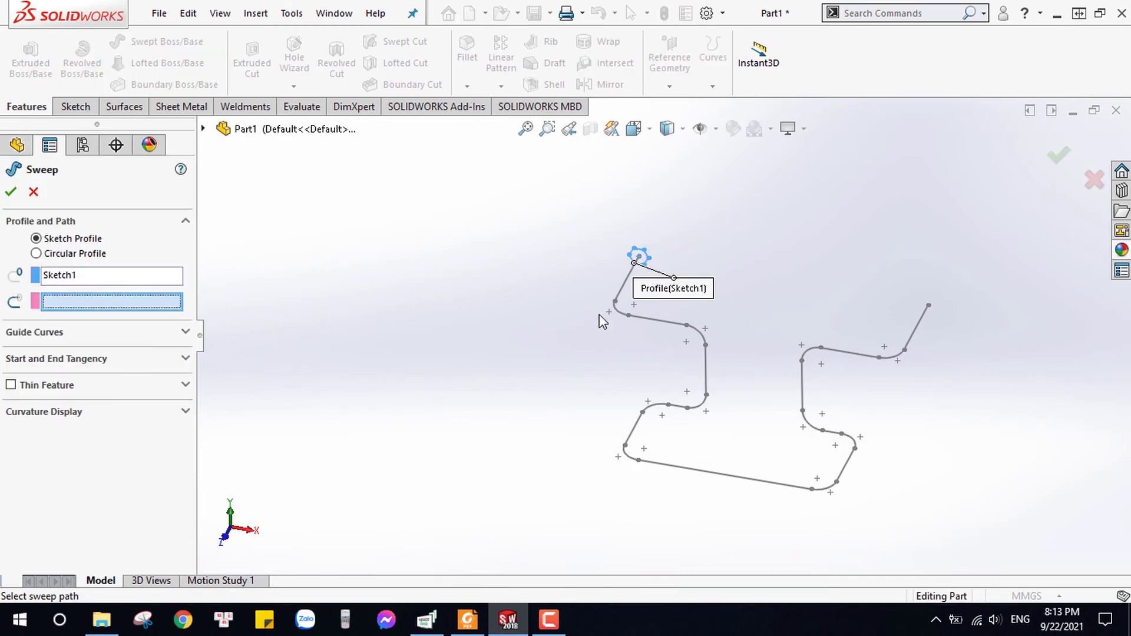
pyautogui.click(653, 315)
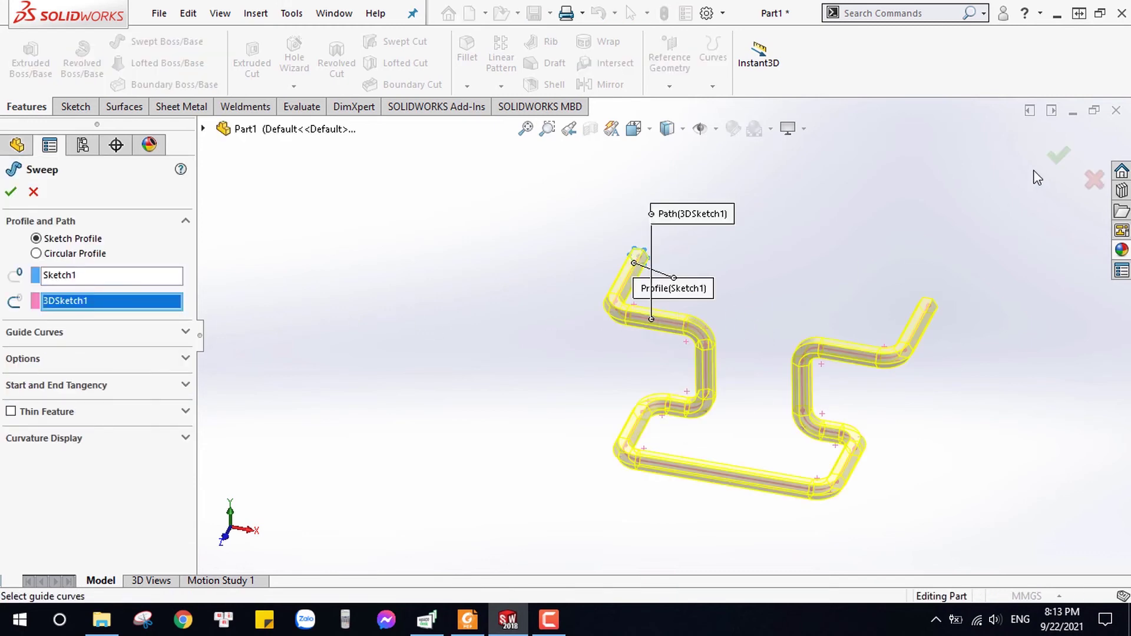
pyautogui.click(1058, 156)
pyautogui.moveTo(921, 382)
pyautogui.mouseDown(button='middle')
pyautogui.moveTo(867, 333)
pyautogui.moveTo(656, 357)
pyautogui.mouseUp(button='middle')
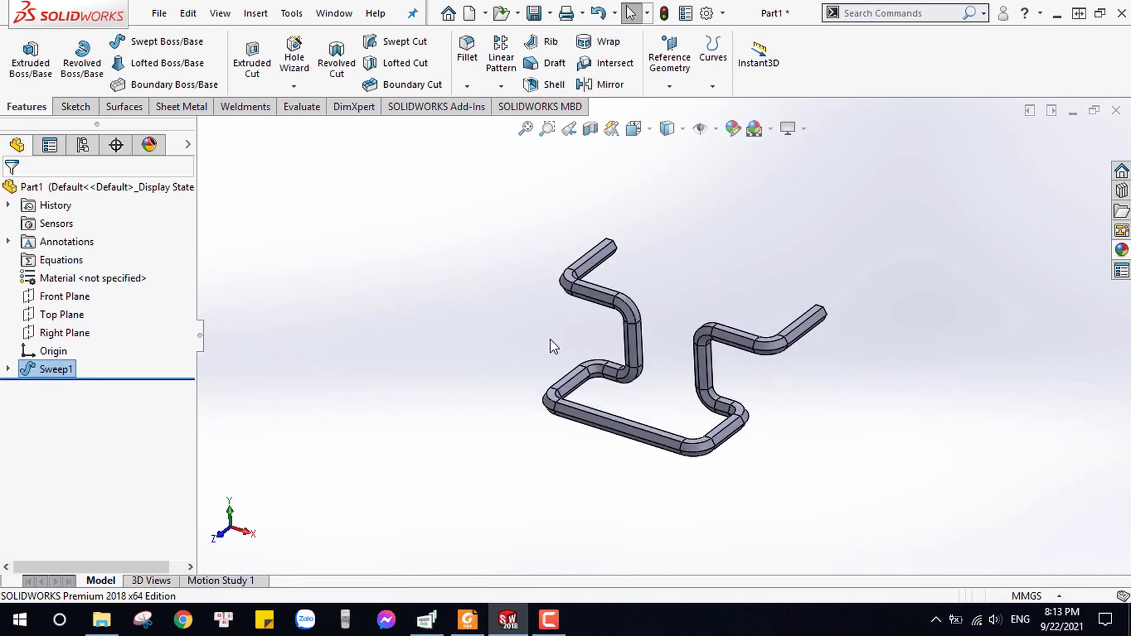
# Give Sweep1 an orange appearance and switch to Shaded display without edges.
pyautogui.hotkey('ctrl', '7')
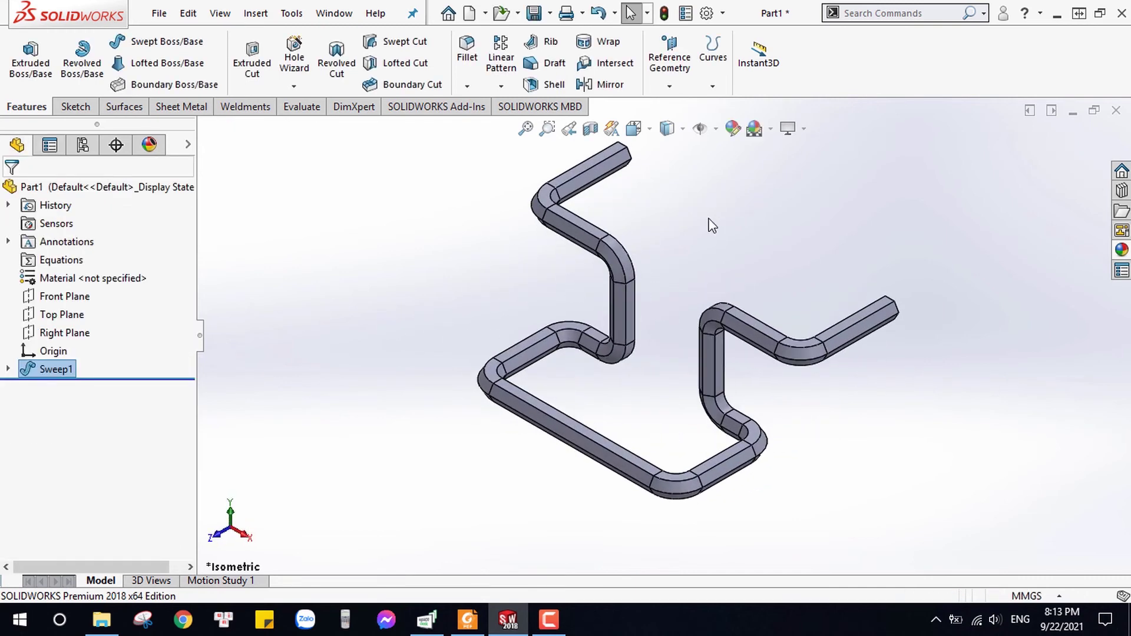
pyautogui.click(732, 128)
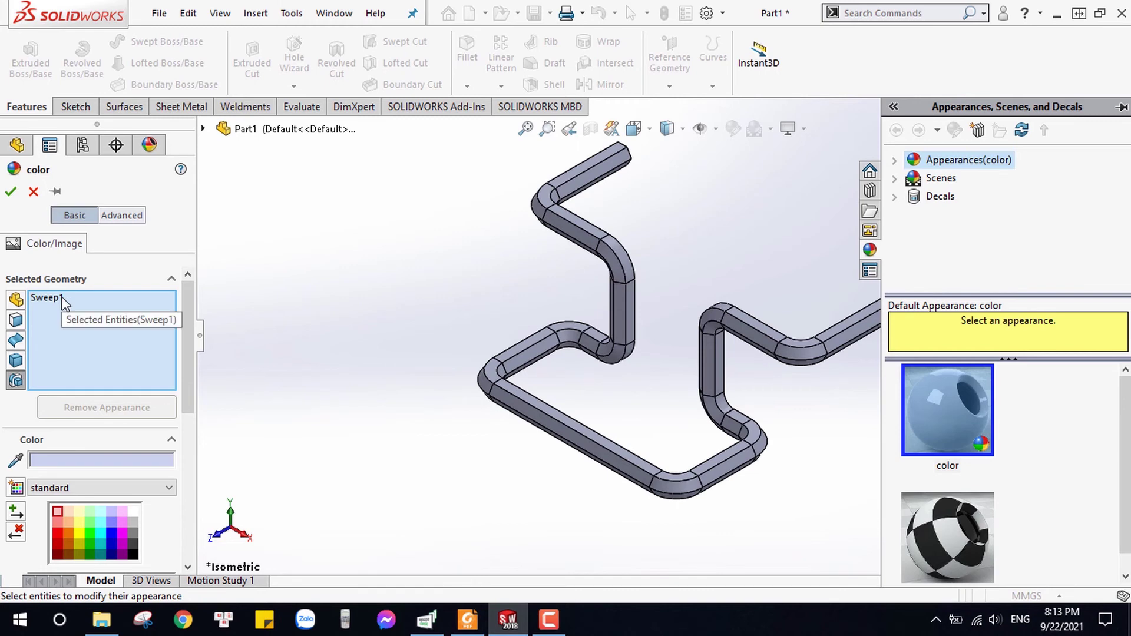
pyautogui.click(69, 533)
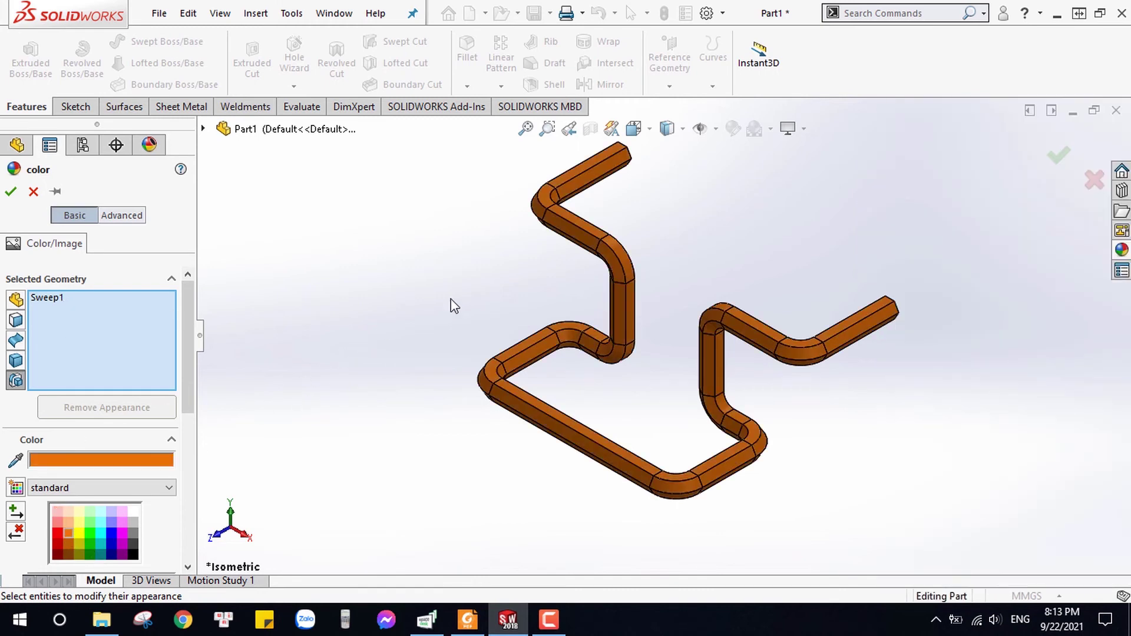
pyautogui.click(10, 191)
pyautogui.click(684, 130)
pyautogui.click(669, 172)
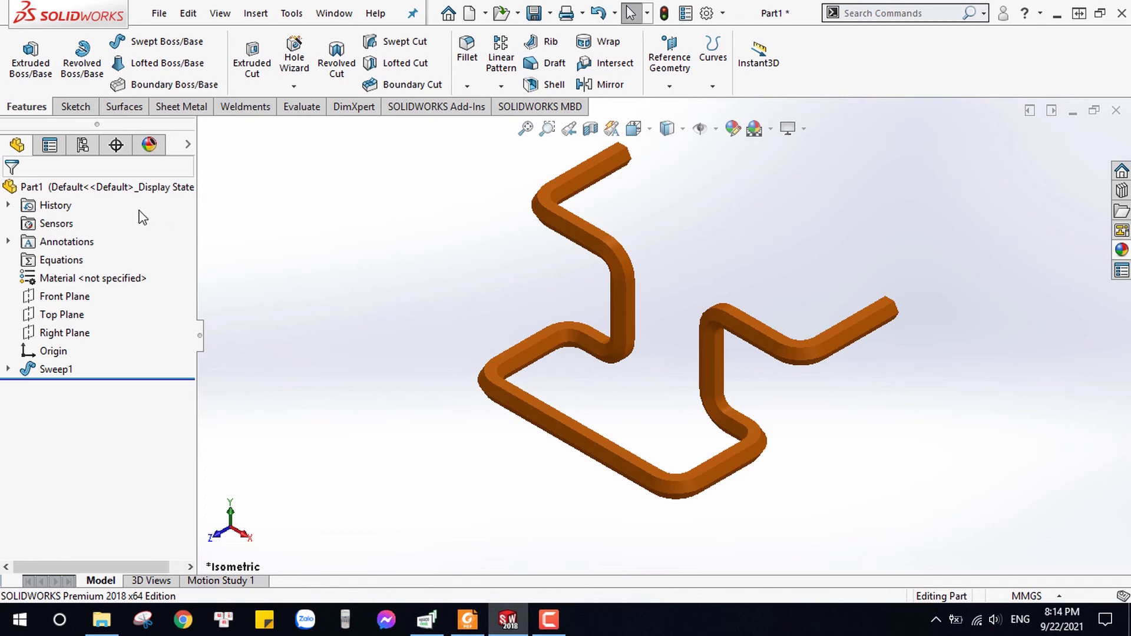
pyautogui.moveTo(669, 238)
pyautogui.mouseDown(button='middle')
pyautogui.moveTo(737, 202)
pyautogui.moveTo(802, 230)
pyautogui.moveTo(853, 283)
pyautogui.moveTo(831, 324)
pyautogui.moveTo(687, 310)
pyautogui.moveTo(591, 341)
pyautogui.moveTo(684, 314)
pyautogui.moveTo(629, 359)
pyautogui.moveTo(616, 389)
pyautogui.moveTo(783, 298)
pyautogui.moveTo(636, 278)
pyautogui.moveTo(561, 374)
pyautogui.moveTo(624, 342)
pyautogui.moveTo(629, 379)
pyautogui.mouseUp(button='middle')
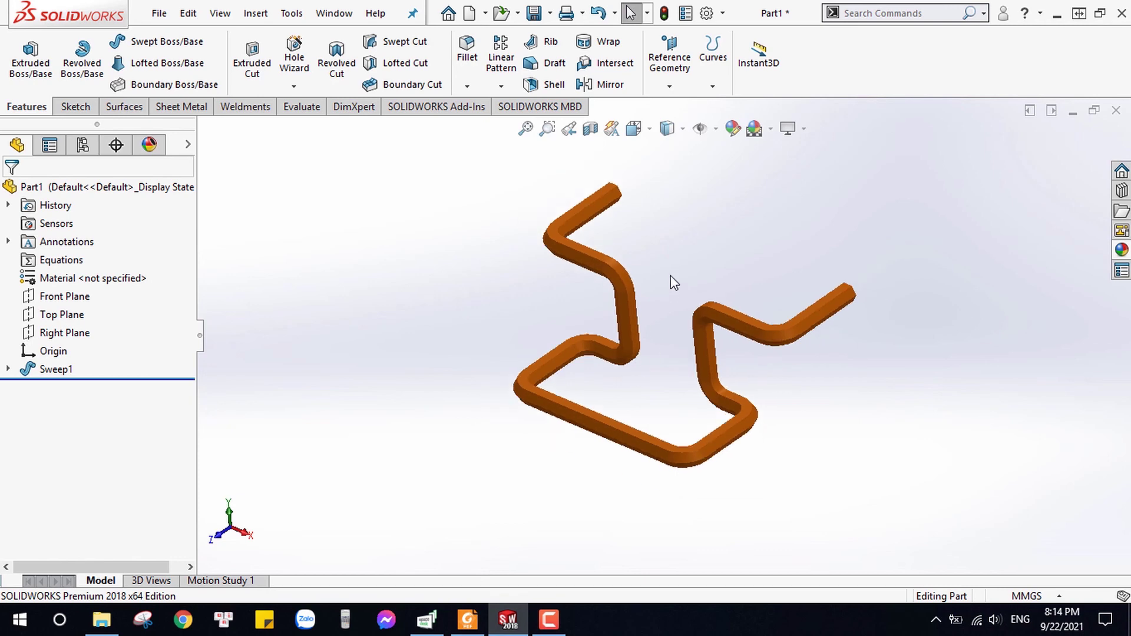
pyautogui.hotkey('ctrl', '7')
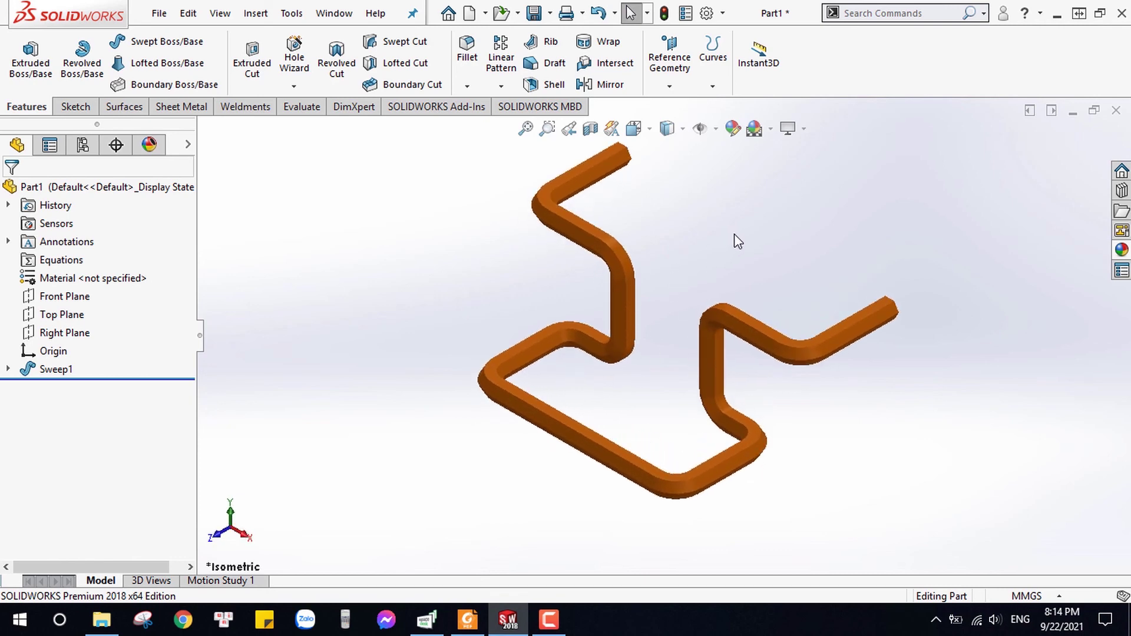
# Save the part to the Desktop as ex1.sldprt.
pyautogui.click(535, 14)
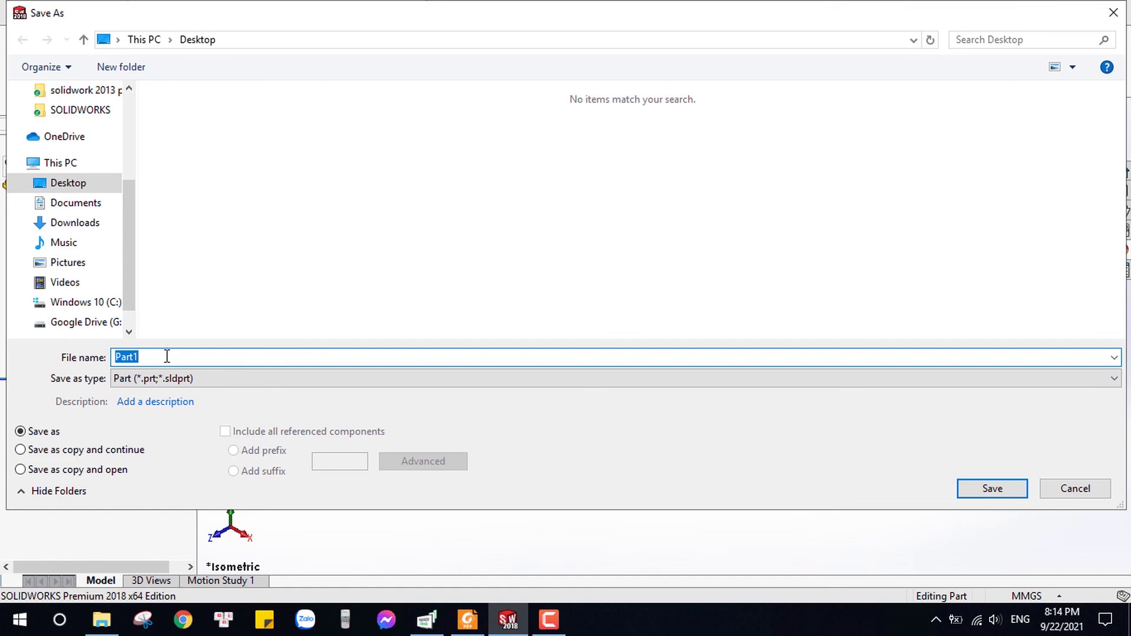
pyautogui.write('ex1')
pyautogui.press('Return')
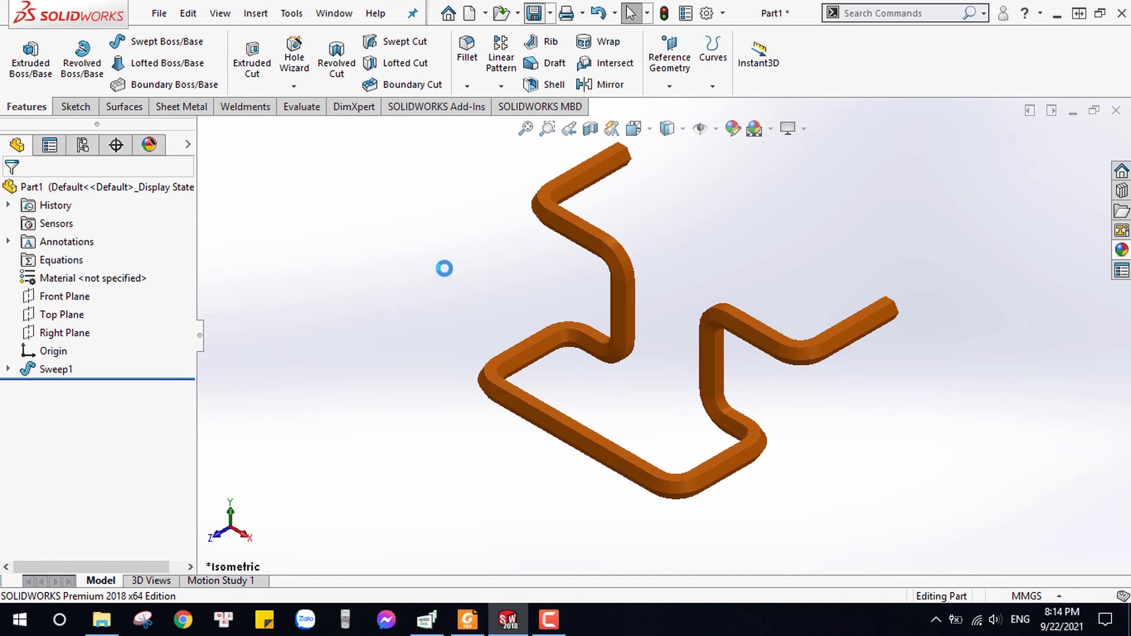